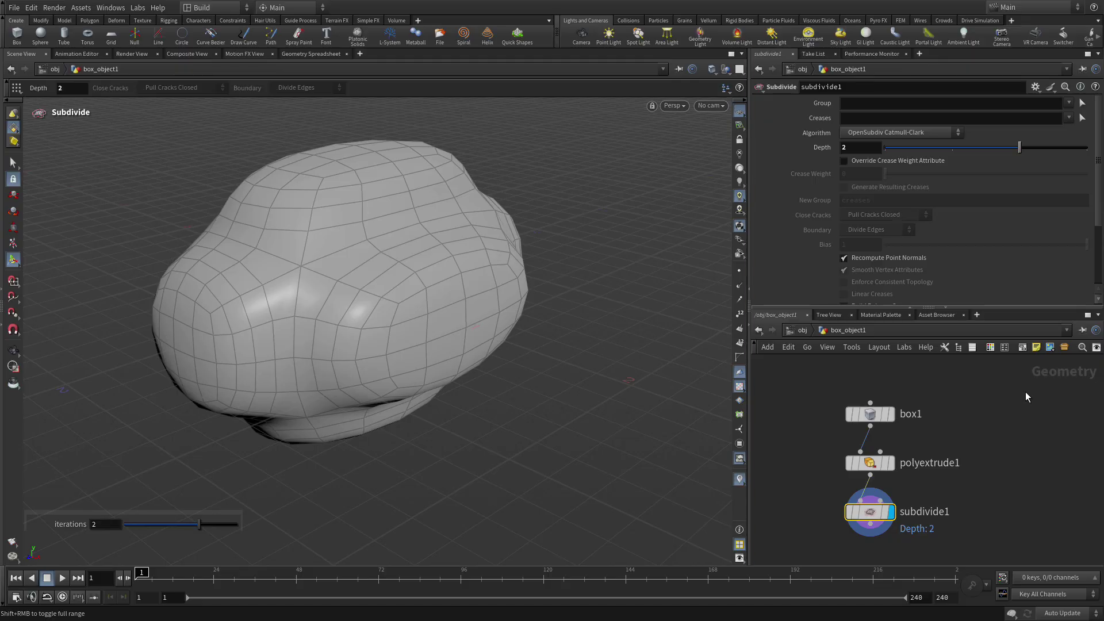
Step: Place a Platonic Solids node from the shelf and move it beside box1
{"action": "left_click", "coordinate": [973, 429]}
{"action": "left_click", "coordinate": [996, 421]}
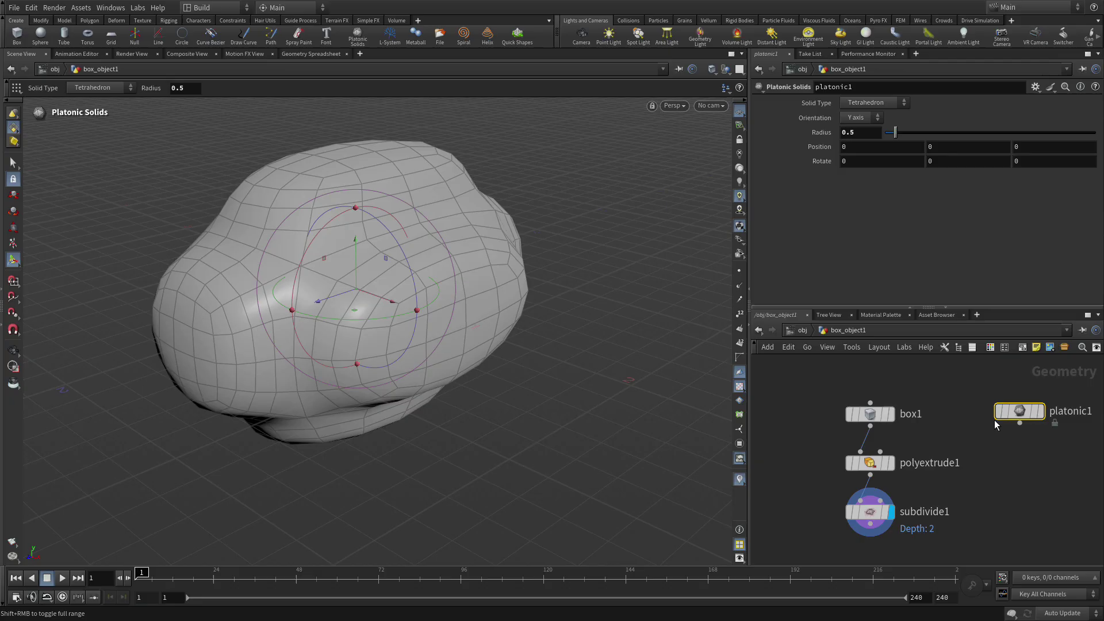
{"action": "left_click_drag", "start_coordinate": [1031, 416], "coordinate": [989, 411]}
Step: Add a second Platonic Solids node via the 'plat' search, then delete it
{"action": "key", "text": "Tab"}
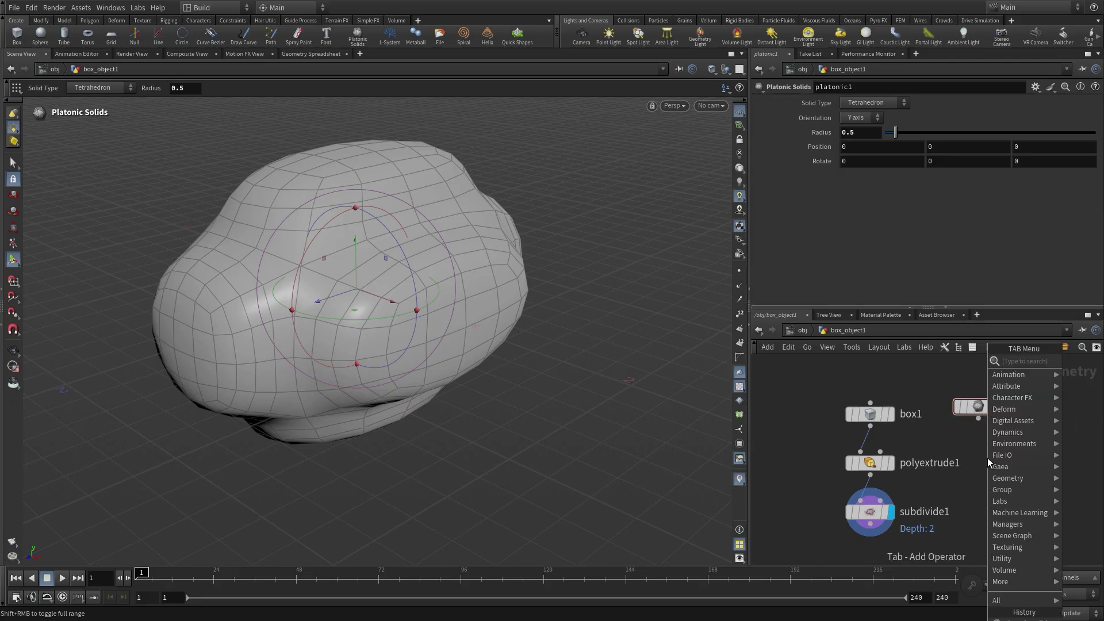
{"action": "type", "text": "plat"}
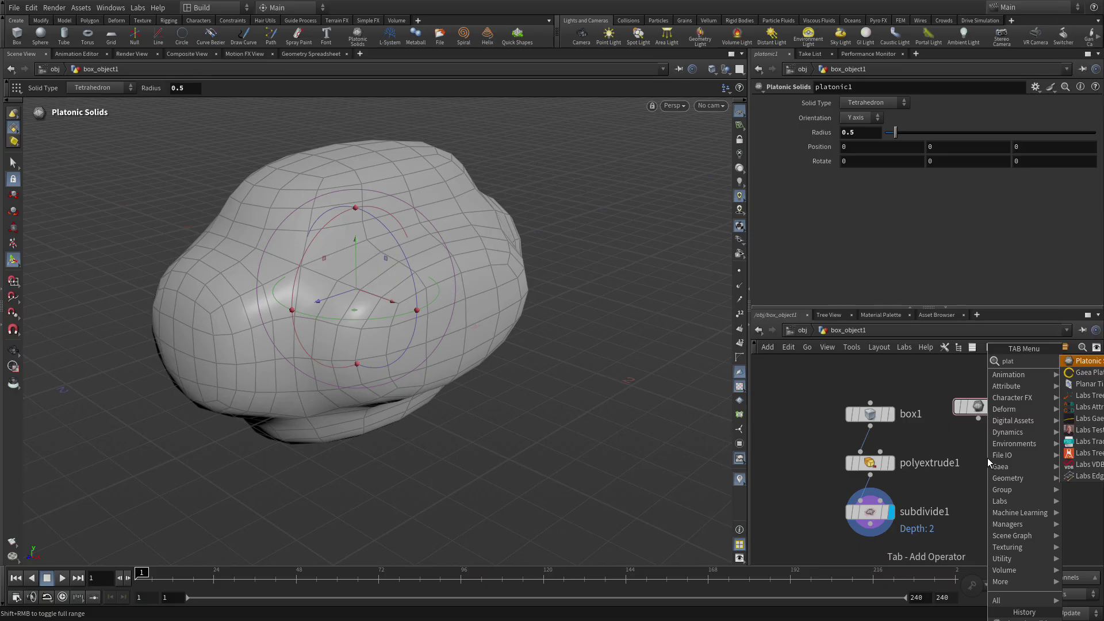
{"action": "key", "text": "Return"}
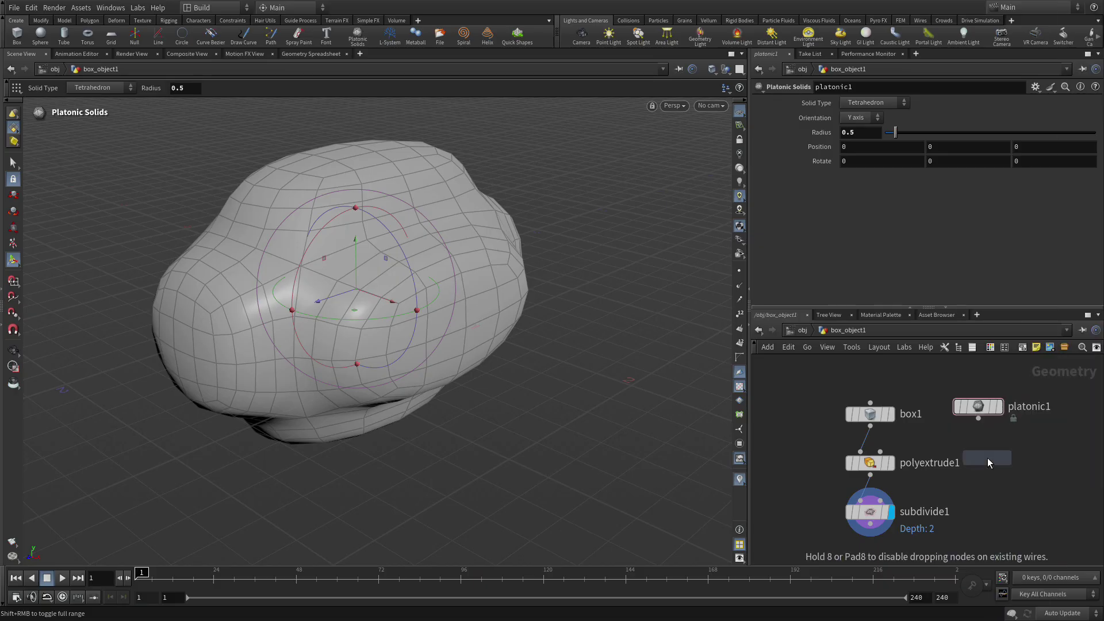
{"action": "left_click", "coordinate": [999, 465]}
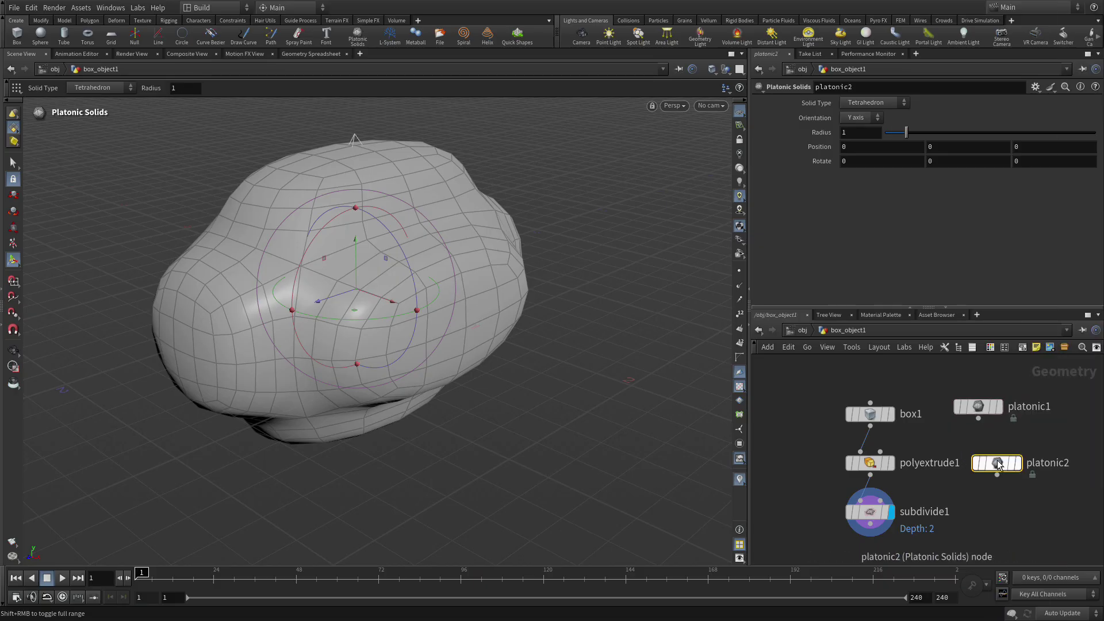
{"action": "key", "text": "Delete"}
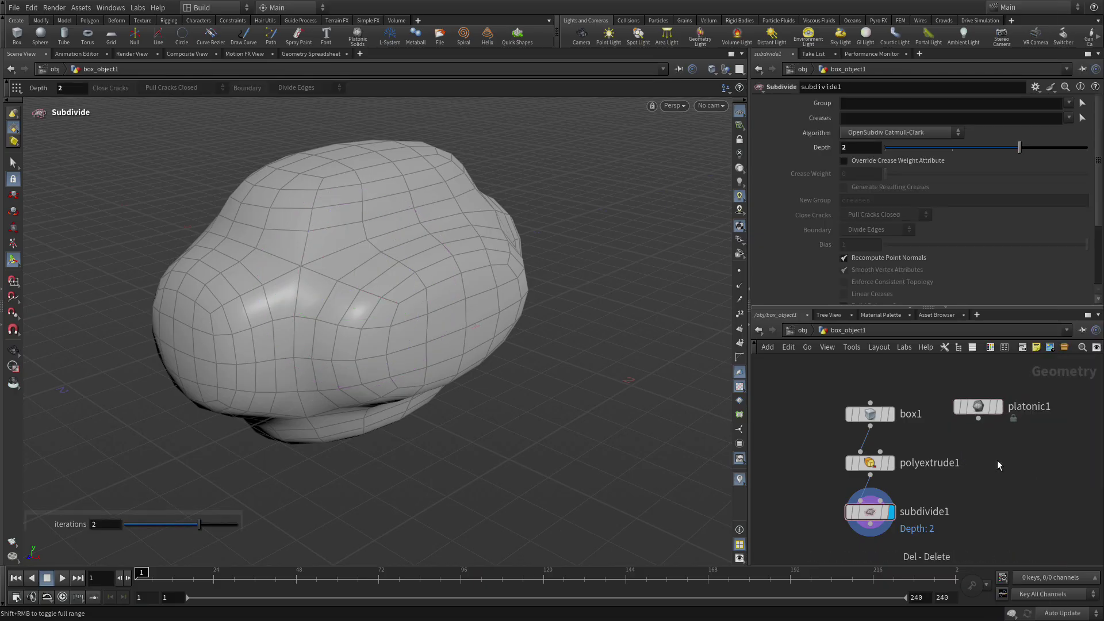
Step: Delete box1 and wire platonic1 into polyextrude1, placing it above
{"action": "left_click", "coordinate": [865, 413]}
{"action": "key", "text": "Delete"}
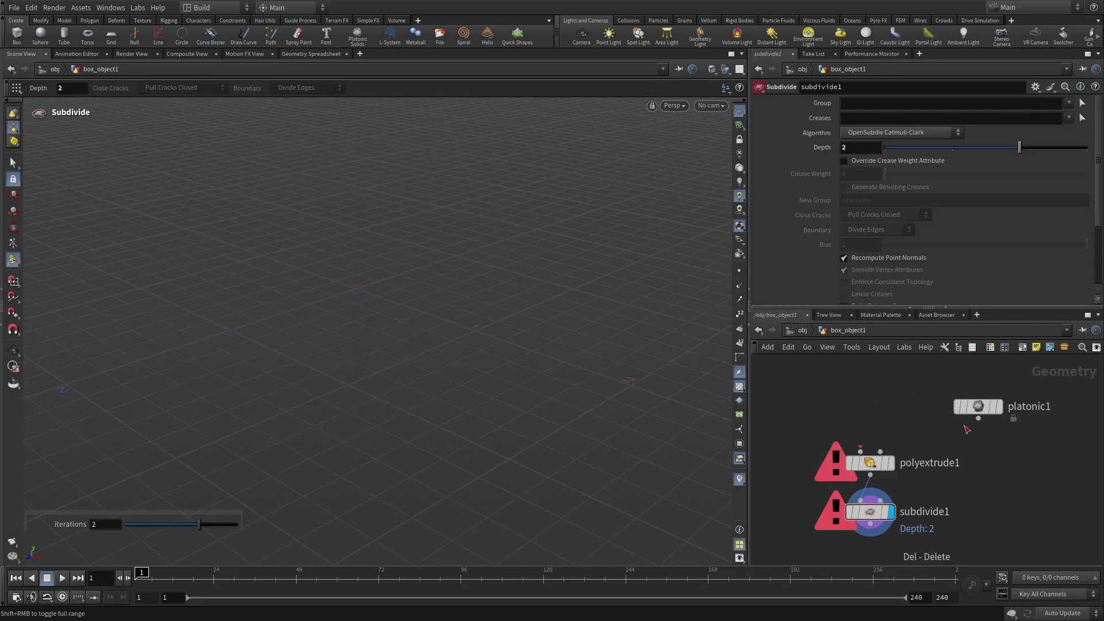
{"action": "left_click", "coordinate": [979, 419]}
{"action": "left_click", "coordinate": [870, 451]}
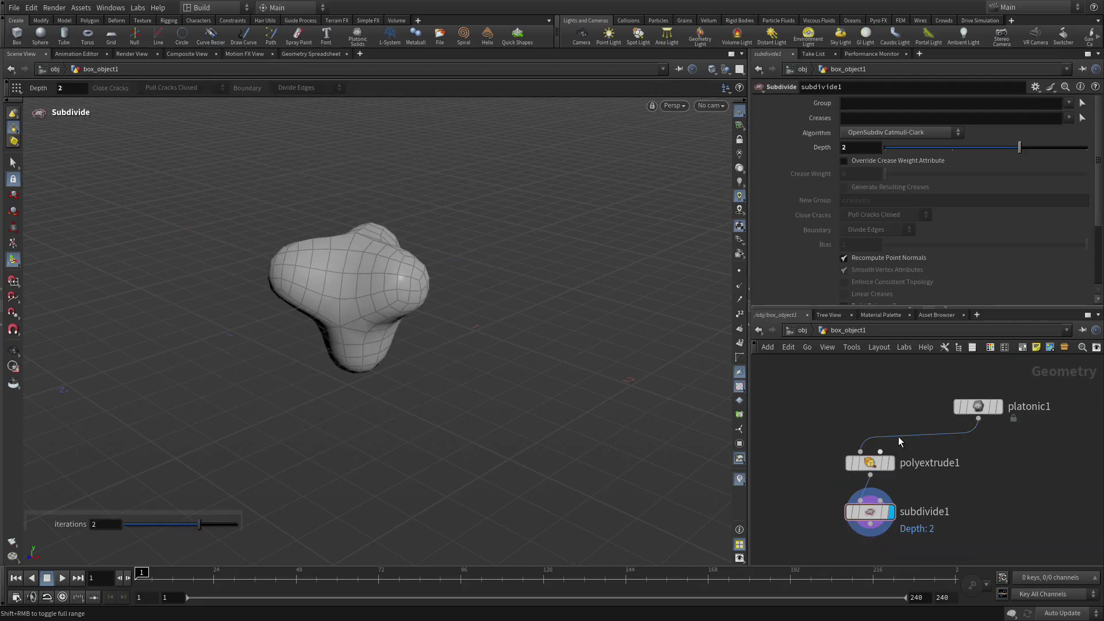
{"action": "left_click_drag", "start_coordinate": [983, 412], "coordinate": [842, 406]}
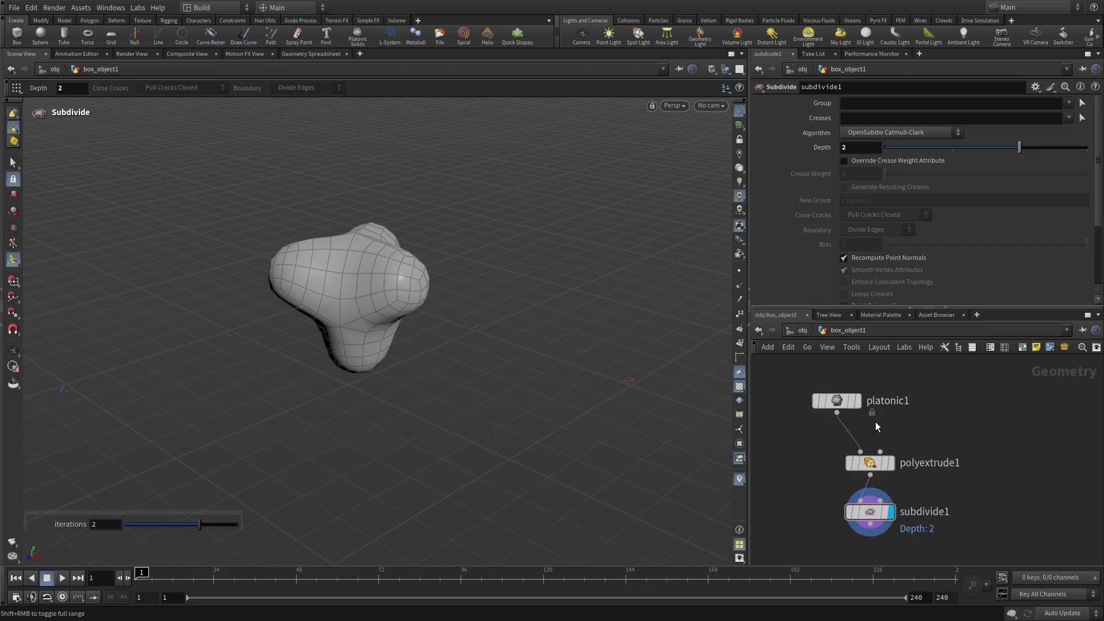
Step: Set platonic1's Solid Type to Soccer Ball and zoom in on the ball
{"action": "left_click", "coordinate": [839, 400]}
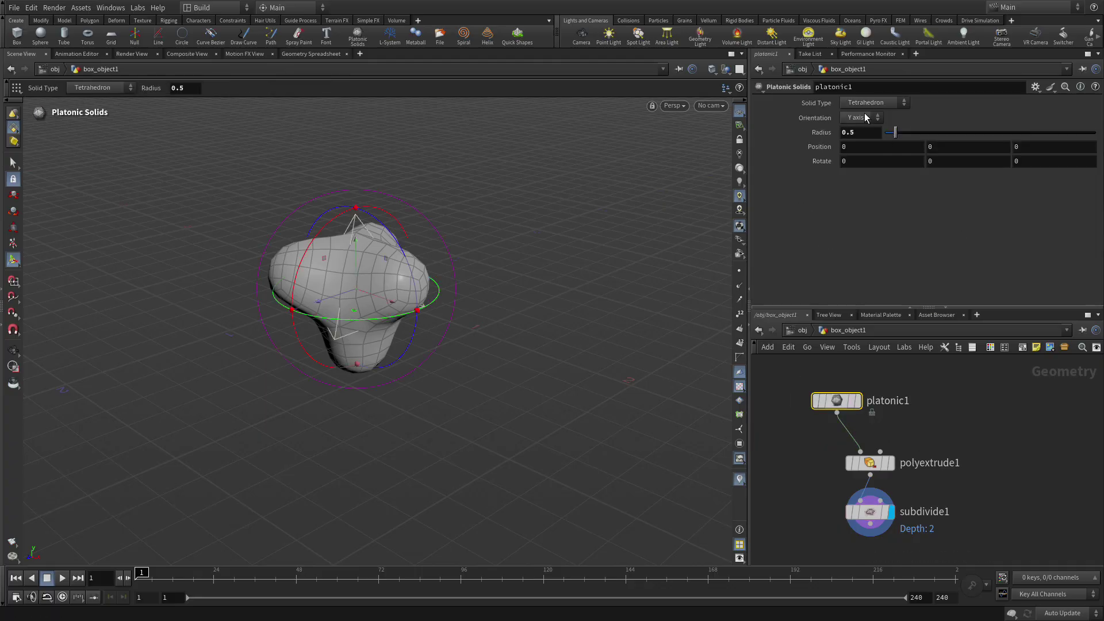
{"action": "left_click", "coordinate": [863, 103]}
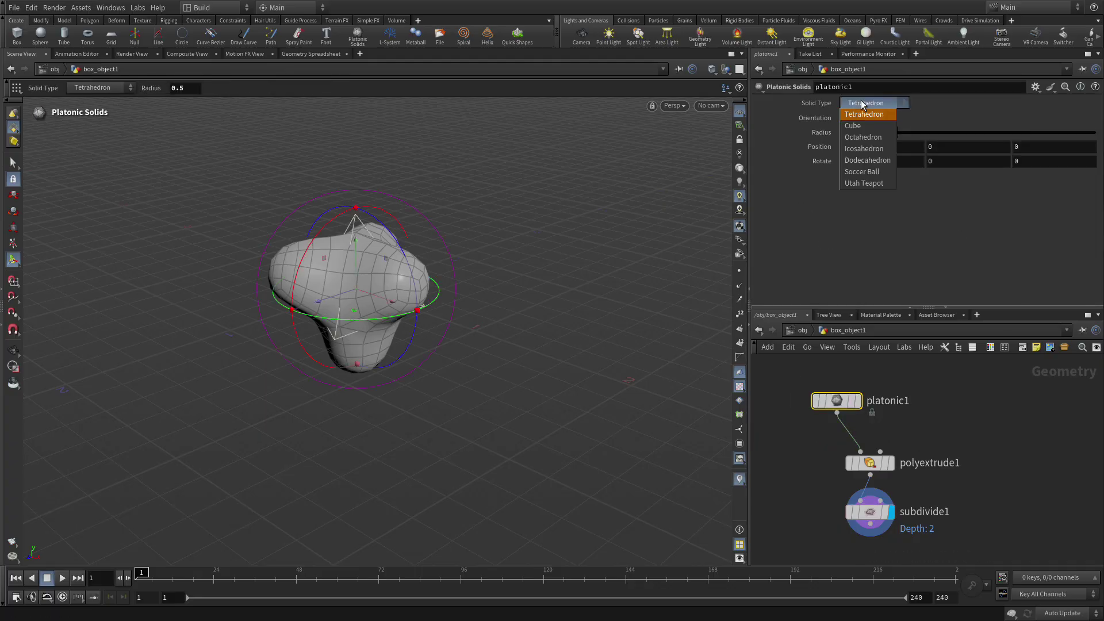
{"action": "left_click", "coordinate": [871, 172]}
{"action": "left_click", "coordinate": [1013, 472]}
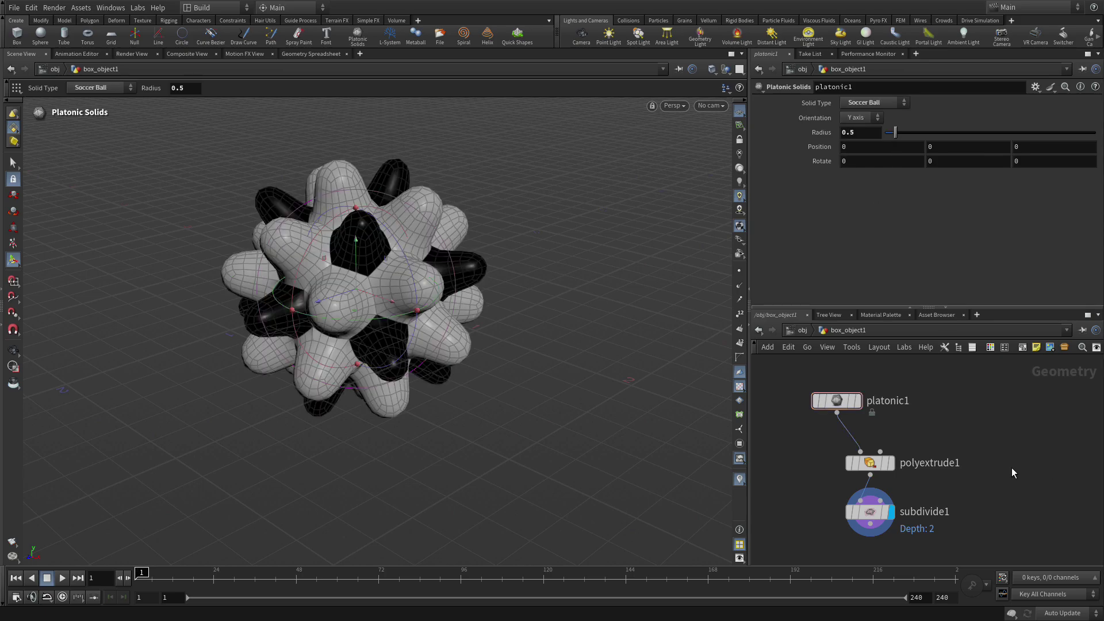
{"action": "key", "text": "Escape"}
{"action": "right_click_drag", "start_coordinate": [434, 414], "coordinate": [520, 328]}
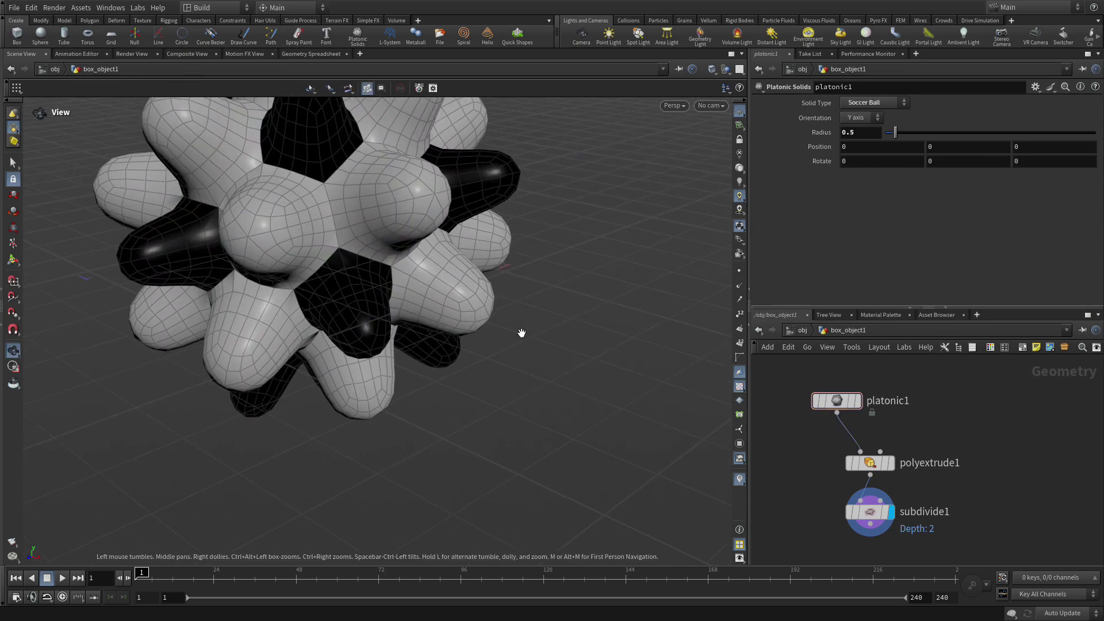
{"action": "middle_click_drag", "start_coordinate": [520, 328], "coordinate": [579, 463]}
{"action": "key", "text": "Return"}
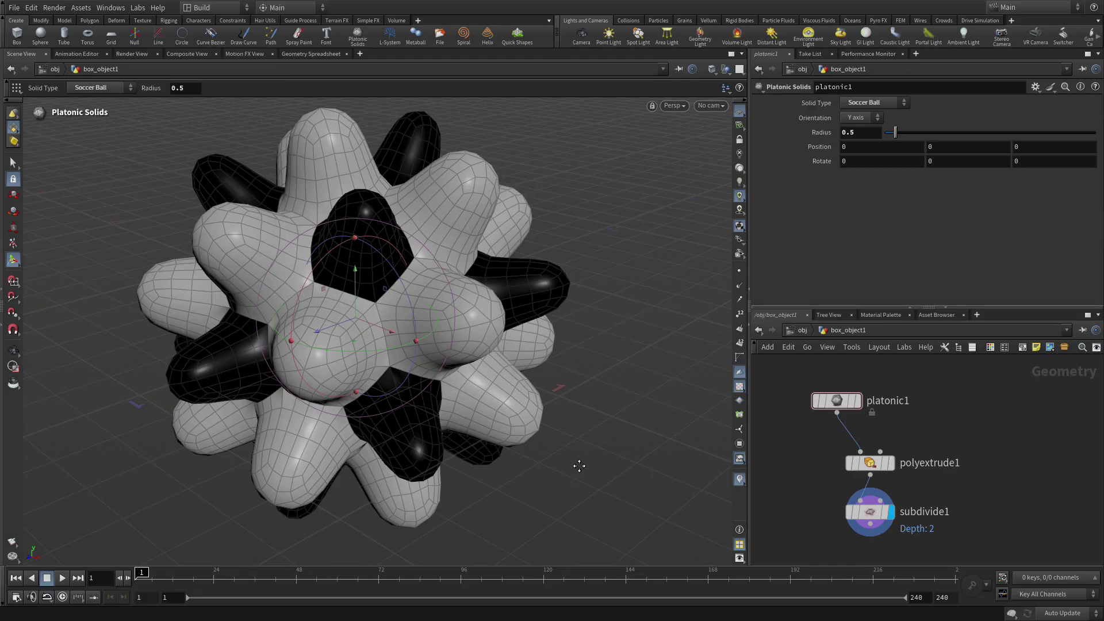
Step: Drag polyextrude1's Distance handle down to about 0.054 and reframe the ball
{"action": "left_click", "coordinate": [869, 464]}
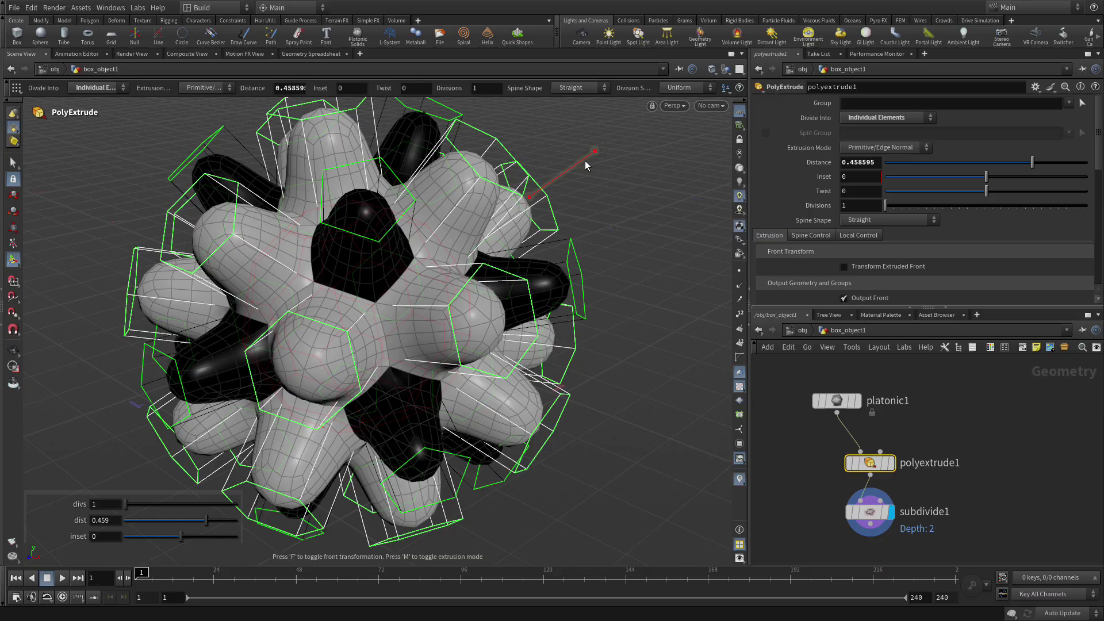
{"action": "left_click_drag", "start_coordinate": [583, 163], "coordinate": [491, 194]}
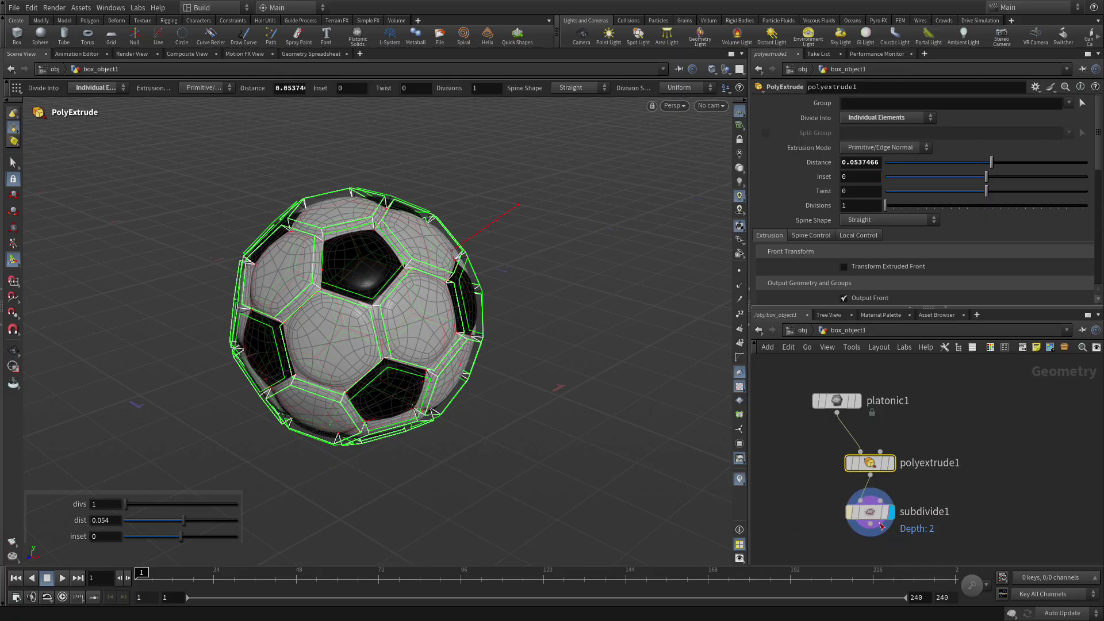
{"action": "left_click_drag", "start_coordinate": [843, 408], "coordinate": [856, 413]}
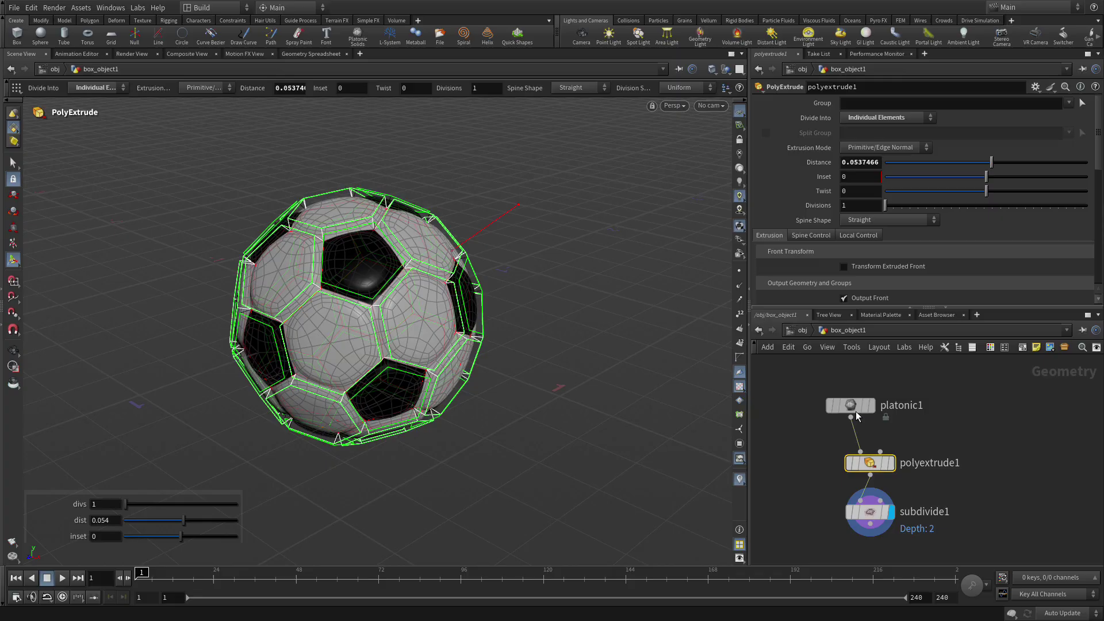
{"action": "scroll", "coordinate": [976, 472], "scroll_direction": "up", "scroll_amount": 2}
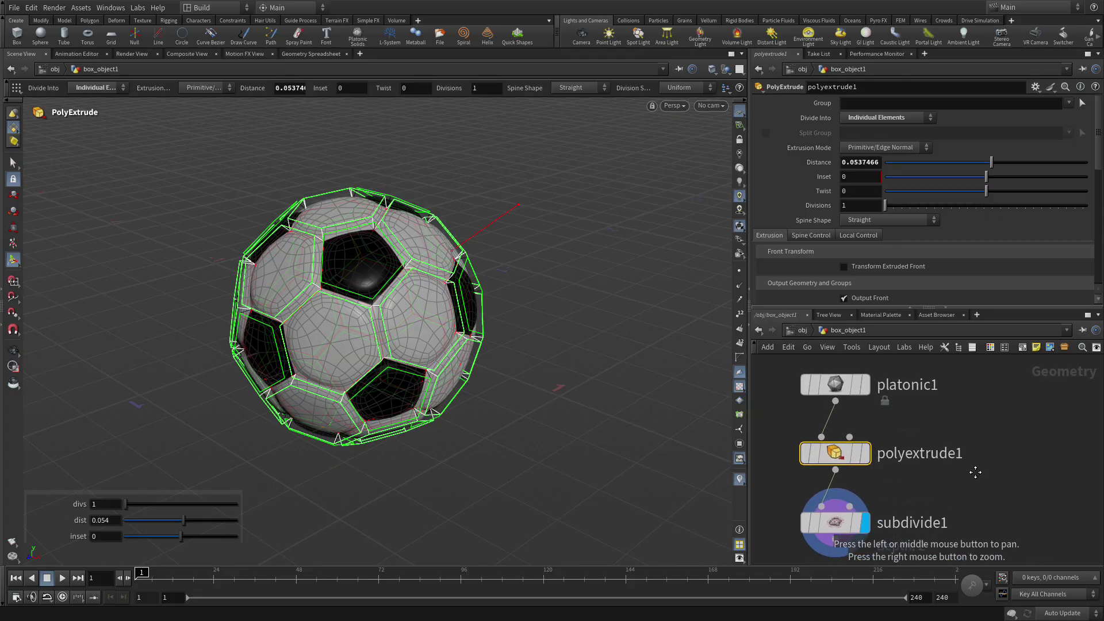
{"action": "middle_click_drag", "start_coordinate": [975, 473], "coordinate": [991, 458]}
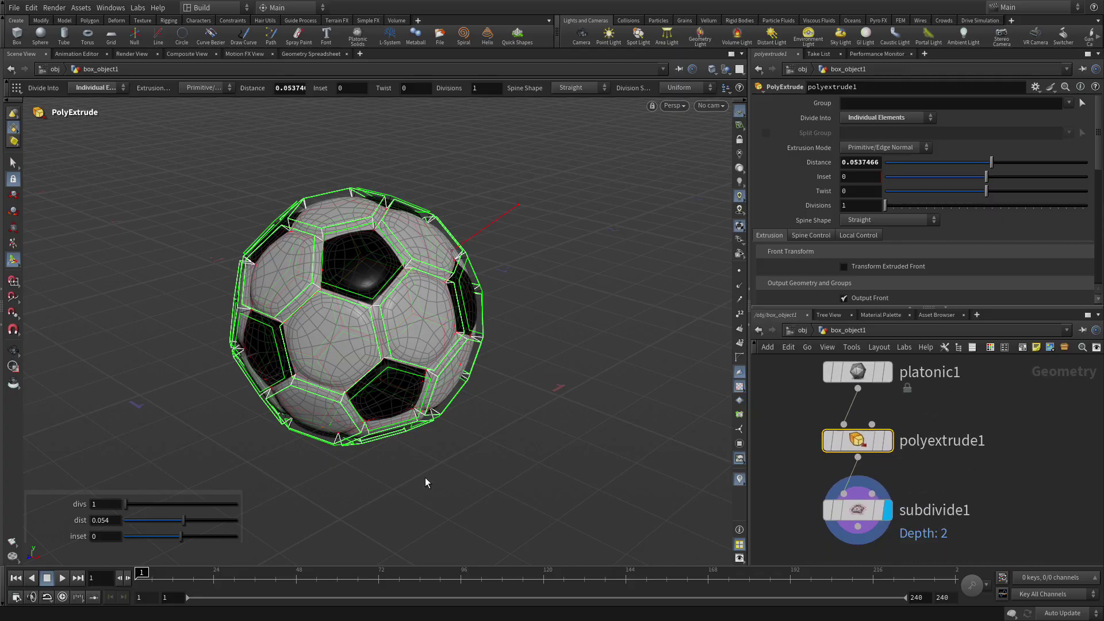
{"action": "key", "text": "Escape"}
{"action": "scroll", "coordinate": [426, 482], "scroll_direction": "up", "scroll_amount": 3}
{"action": "middle_click_drag", "start_coordinate": [491, 401], "coordinate": [497, 436]}
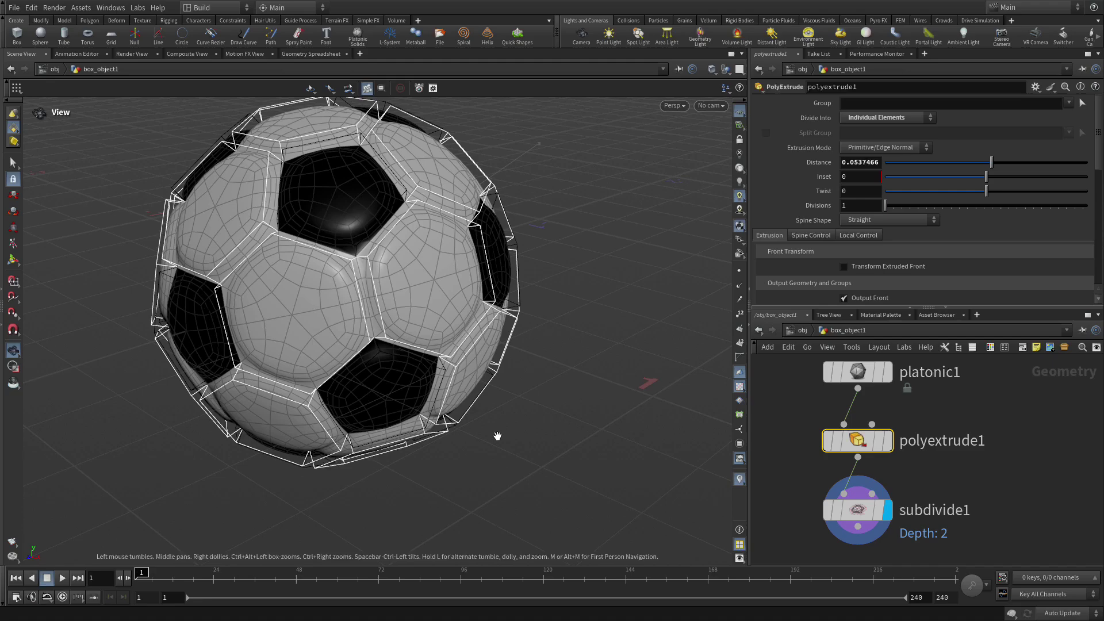
{"action": "key", "text": "Return"}
{"action": "left_click", "coordinate": [863, 510]}
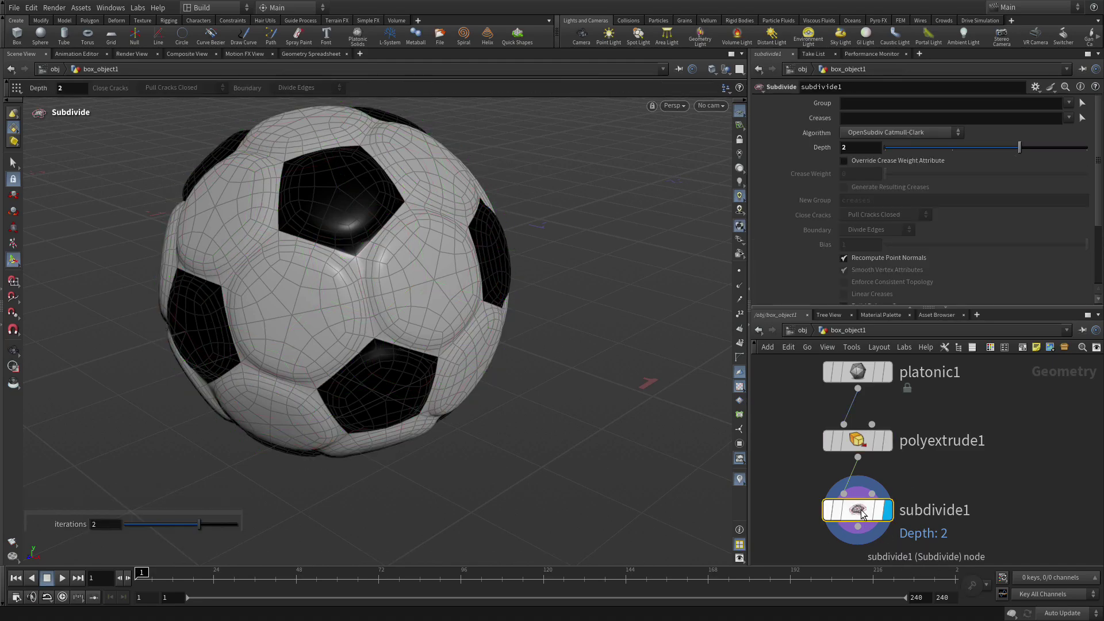
{"action": "double_click", "coordinate": [971, 499]}
{"action": "left_click", "coordinate": [1002, 473]}
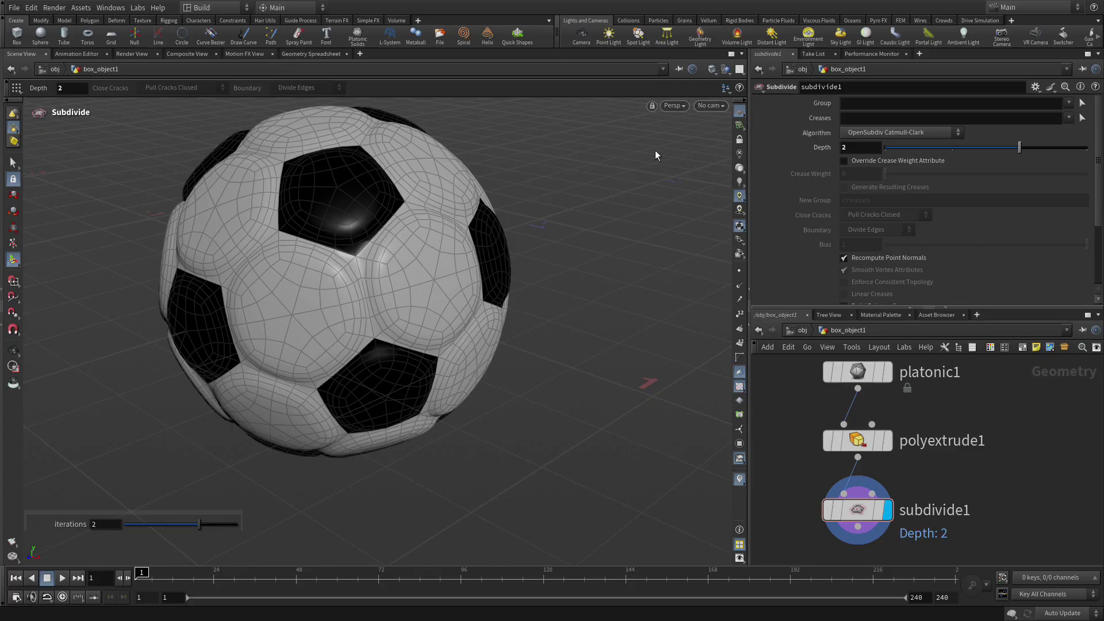
{"action": "key", "text": "v"}
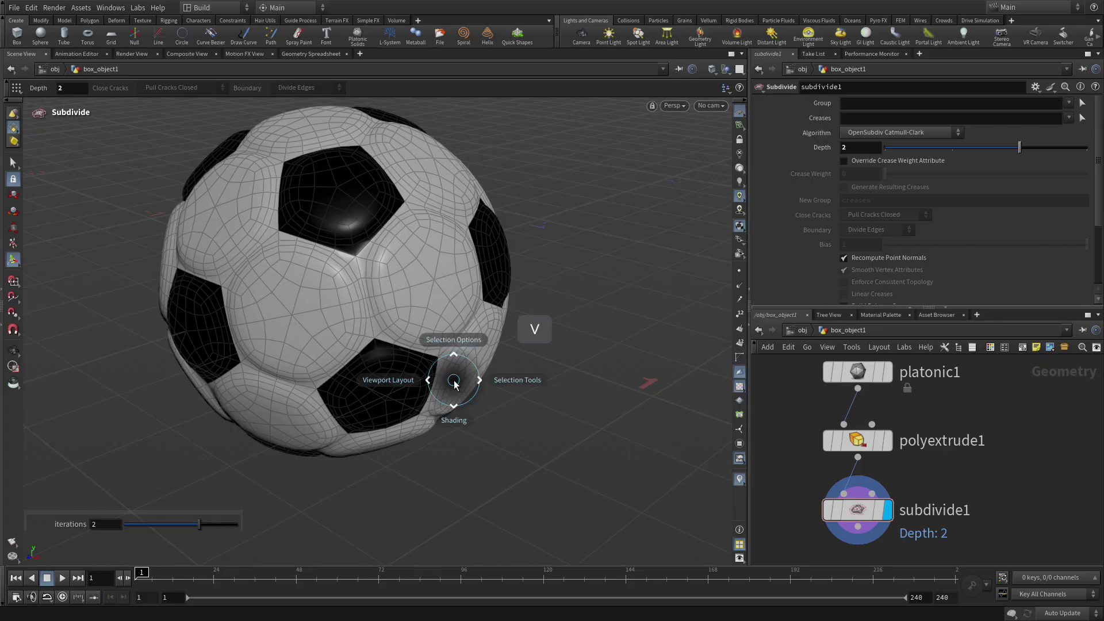
{"action": "mouse_move", "coordinate": [454, 411]}
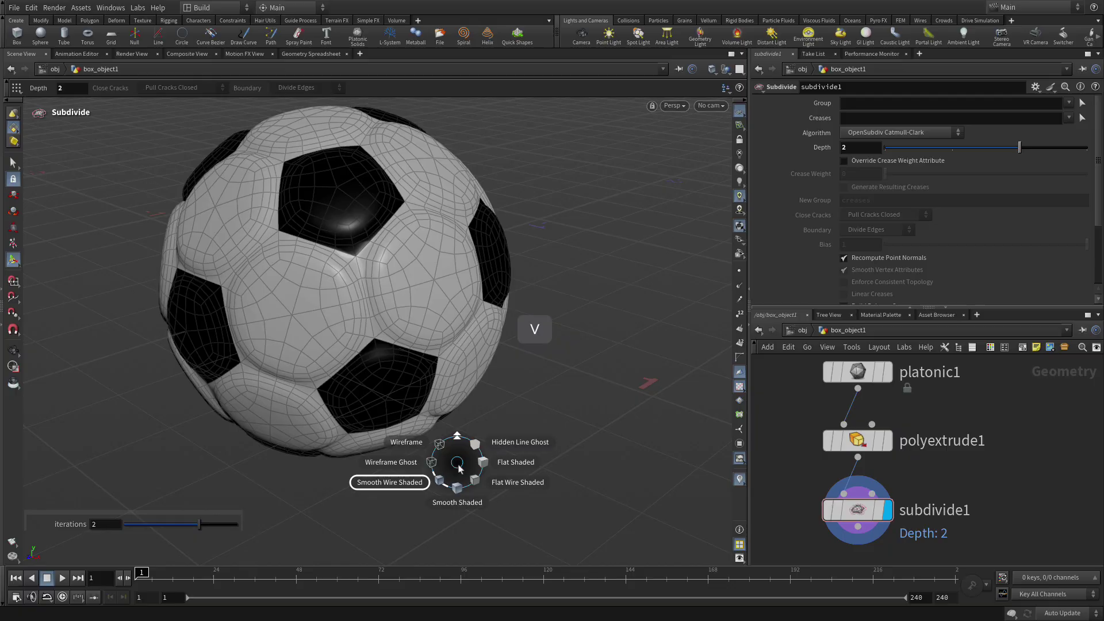
{"action": "left_click", "coordinate": [461, 503]}
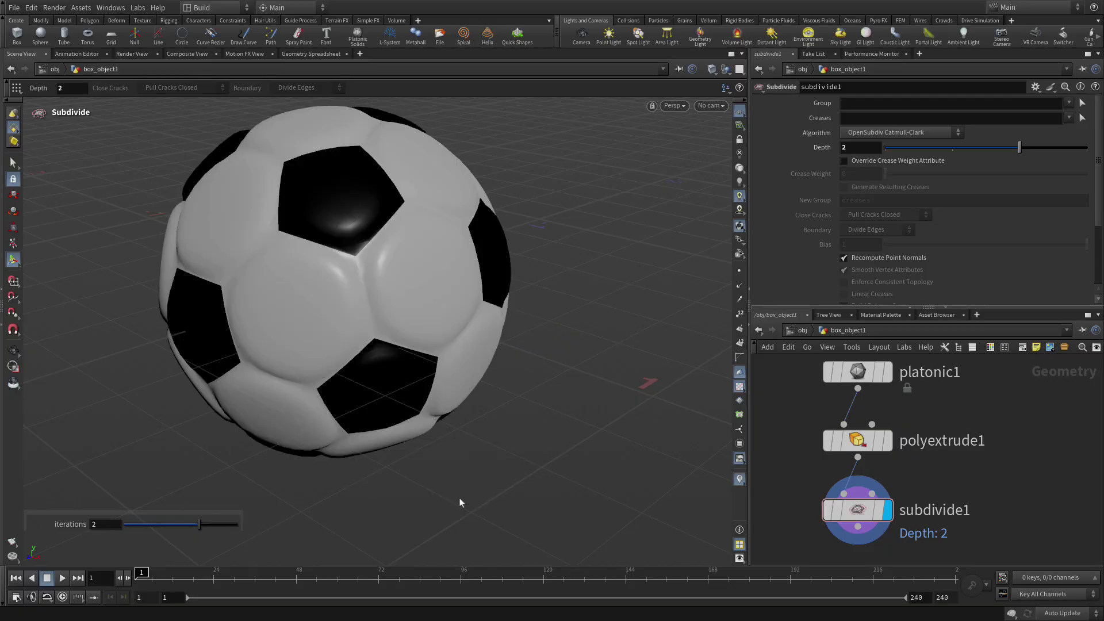
{"action": "key", "text": "v"}
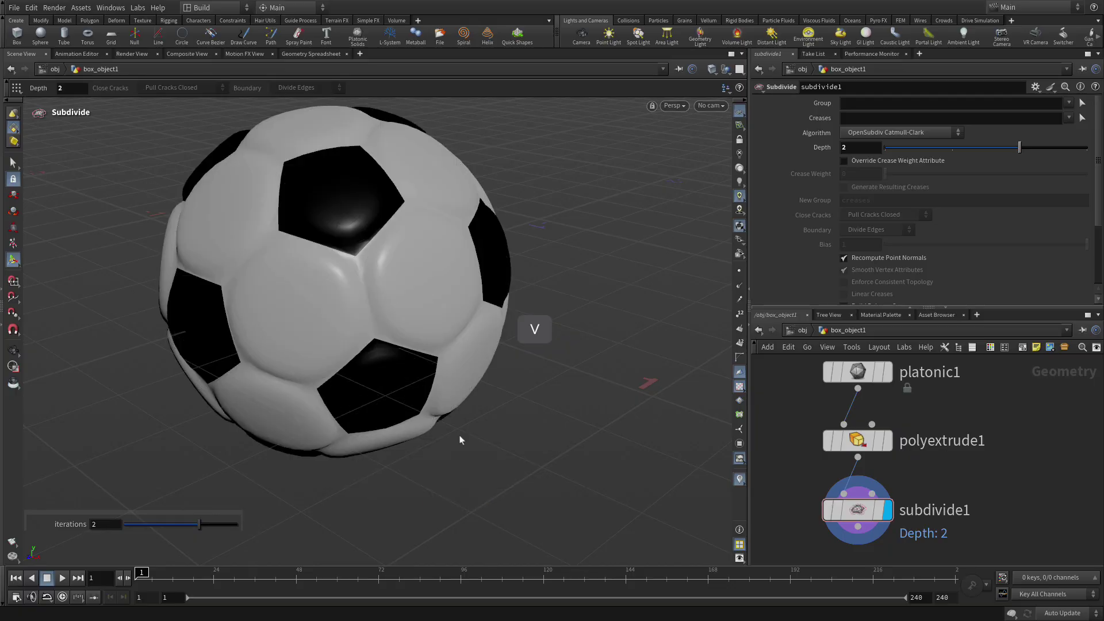
{"action": "mouse_move", "coordinate": [463, 438]}
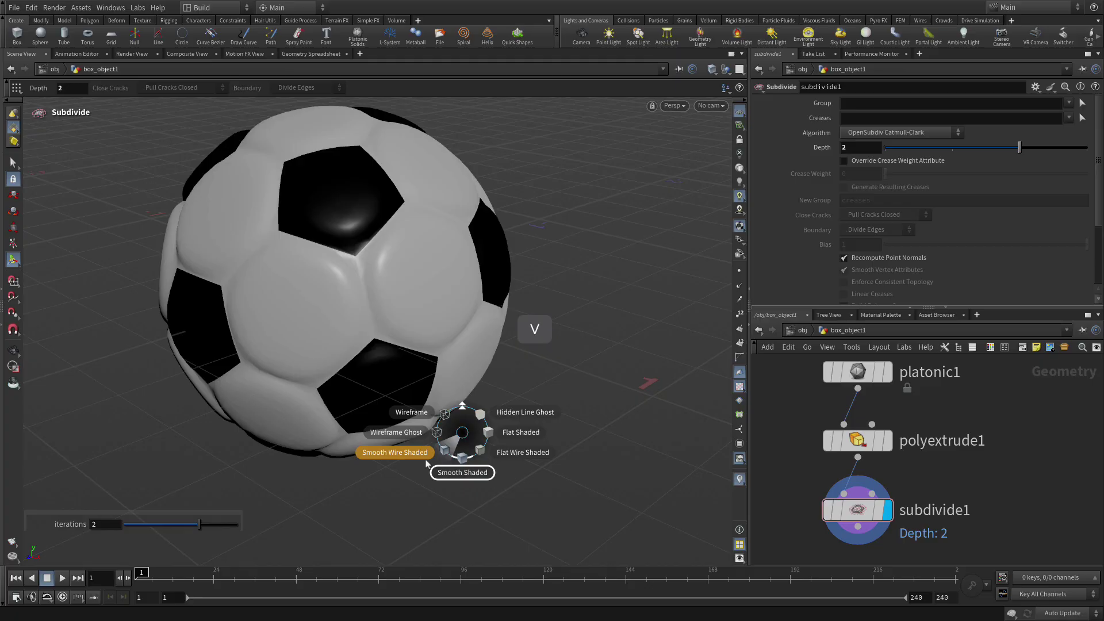
{"action": "left_click", "coordinate": [427, 464]}
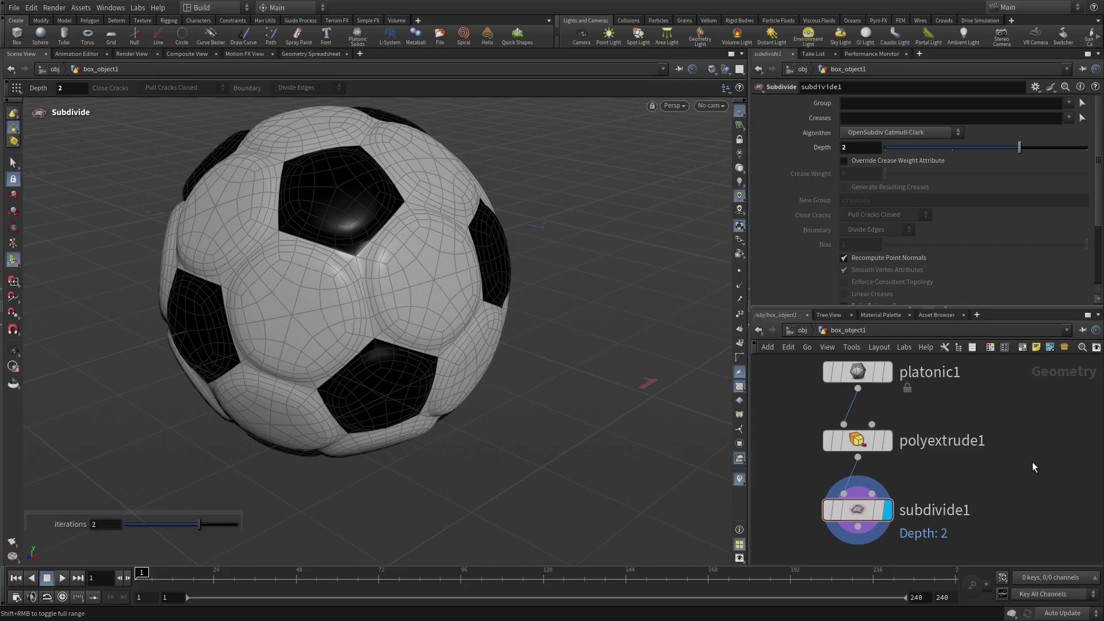
Step: Cut subdivide1 off polyextrude1's output and splice it between platonic1 and polyextrude1
{"action": "scroll", "coordinate": [1035, 468], "scroll_direction": "down", "scroll_amount": 3}
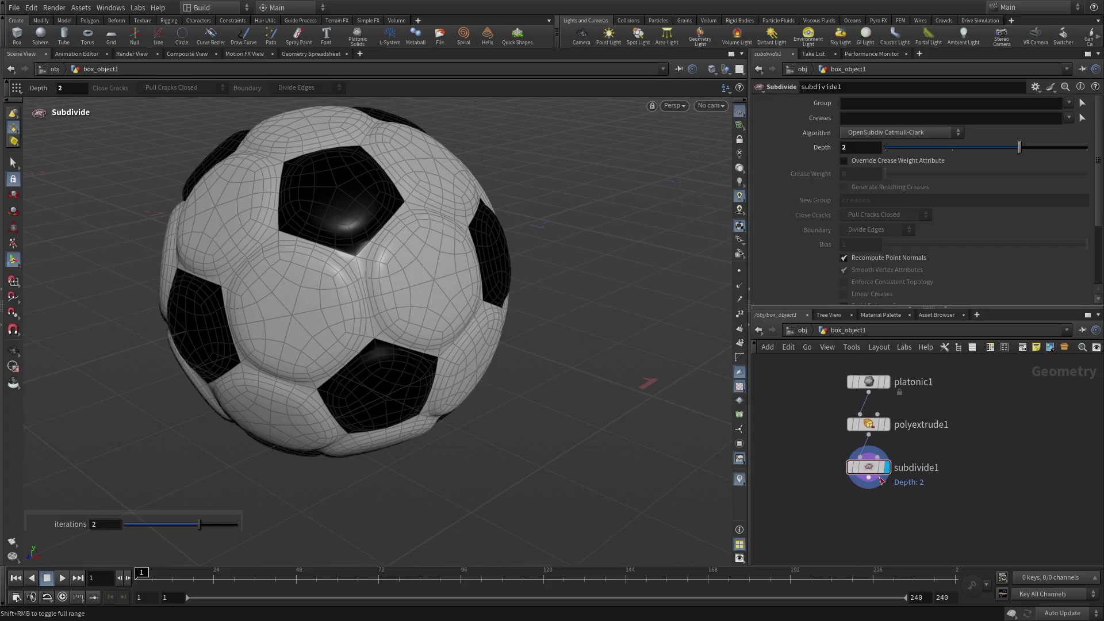
{"action": "left_click_drag", "start_coordinate": [870, 469], "coordinate": [872, 509]}
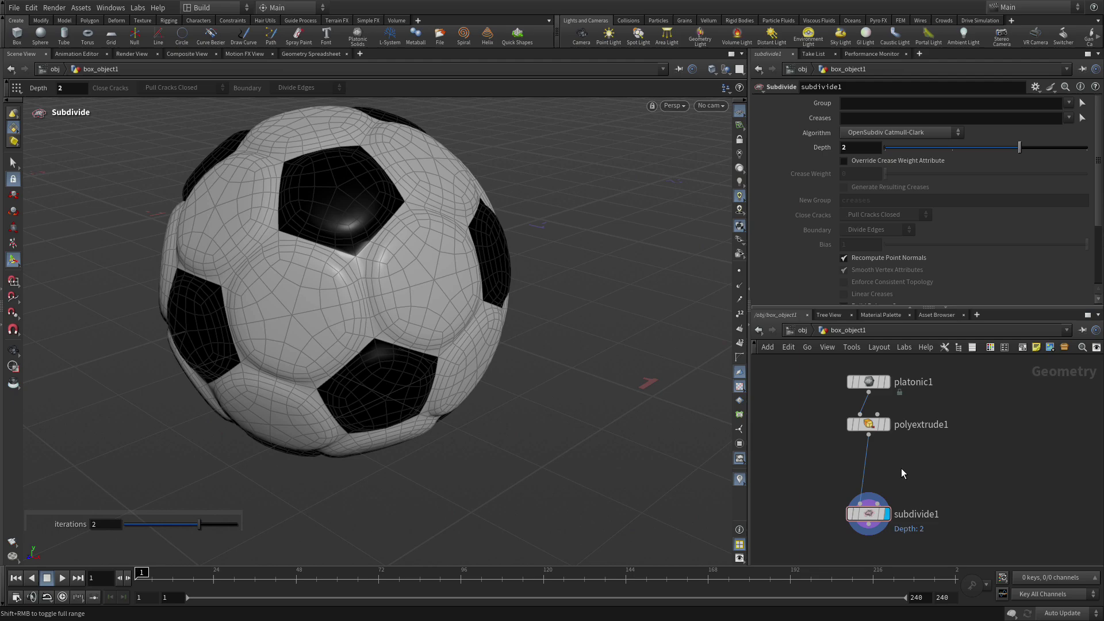
{"action": "key", "text": "y"}
{"action": "left_click_drag", "start_coordinate": [955, 469], "coordinate": [821, 468]}
{"action": "left_click_drag", "start_coordinate": [885, 534], "coordinate": [998, 474]}
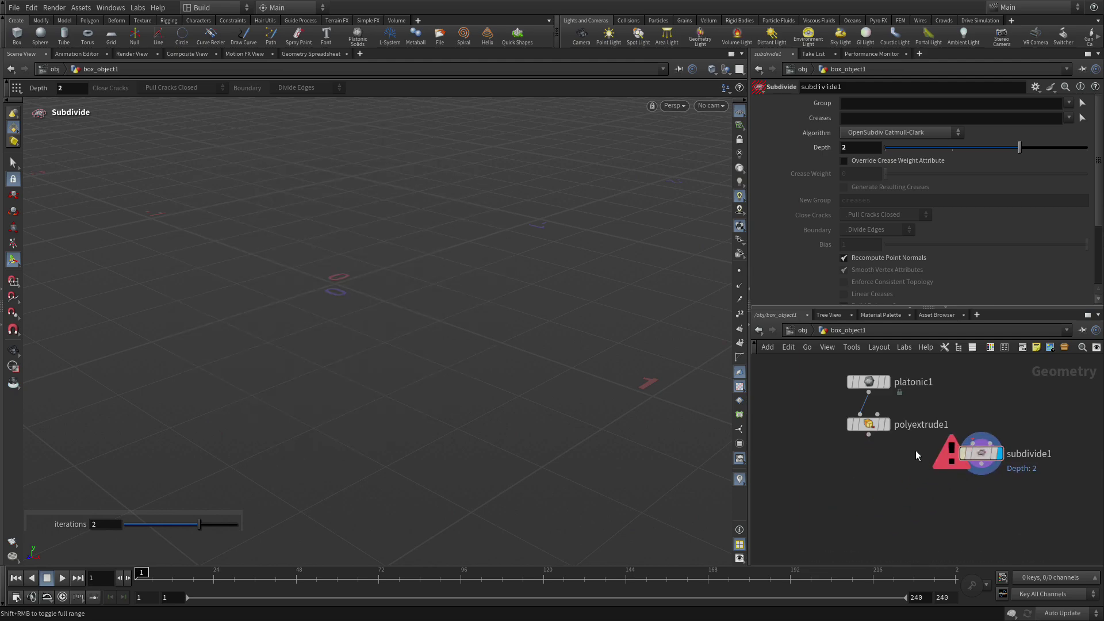
{"action": "left_click_drag", "start_coordinate": [871, 429], "coordinate": [872, 510]}
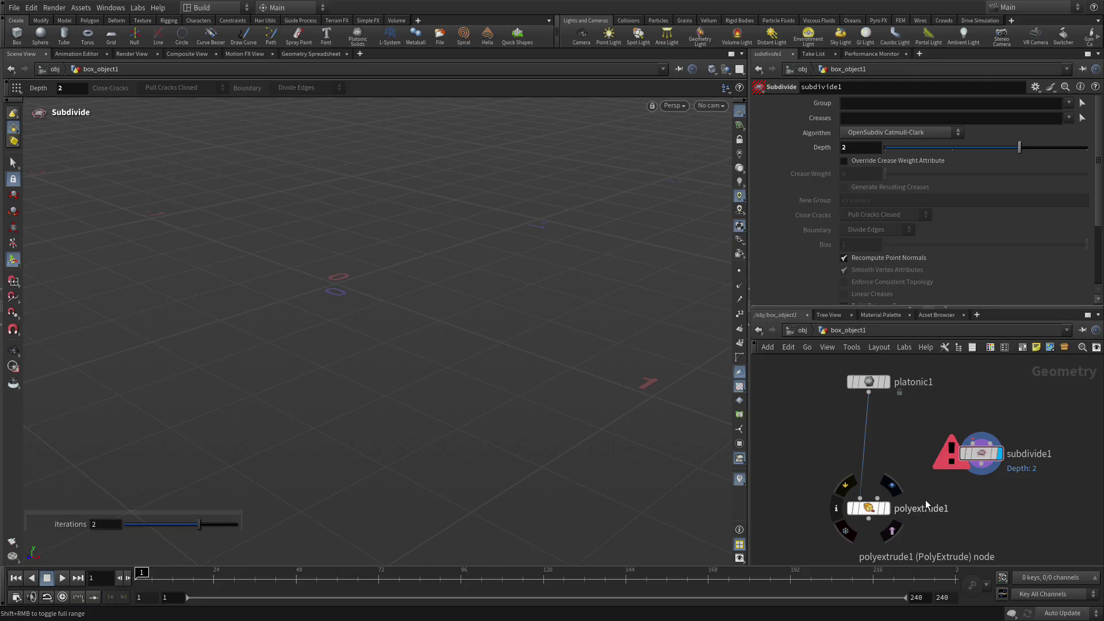
{"action": "left_click_drag", "start_coordinate": [982, 464], "coordinate": [872, 444]}
Step: Set polyextrude1's display flag and select it to show its extrusion parameters
{"action": "mouse_move", "coordinate": [878, 513]}
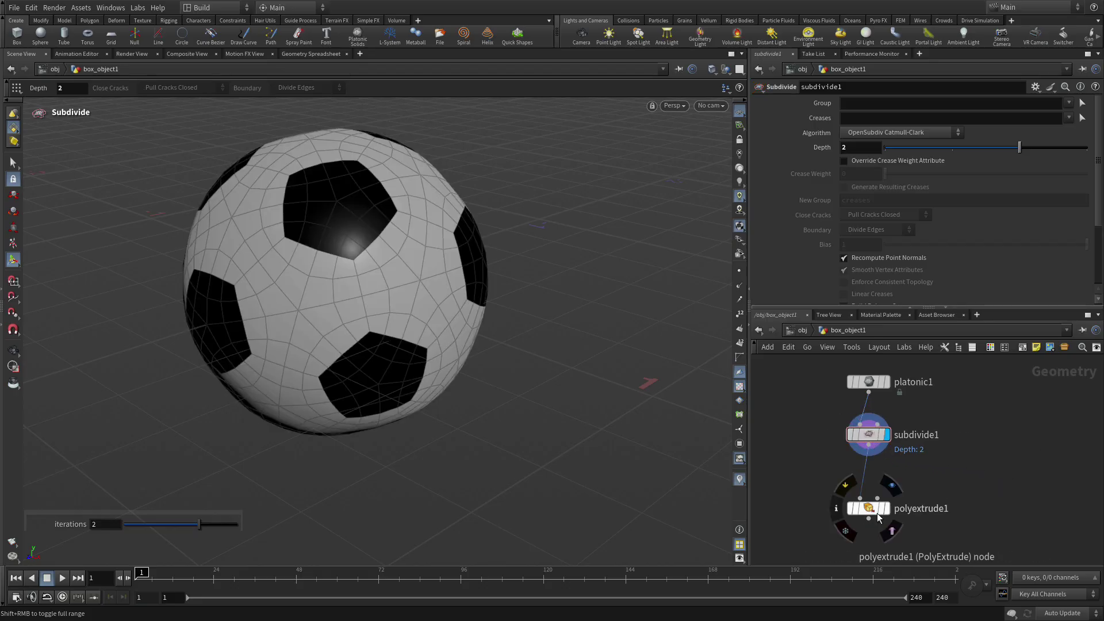
{"action": "left_click", "coordinate": [892, 485]}
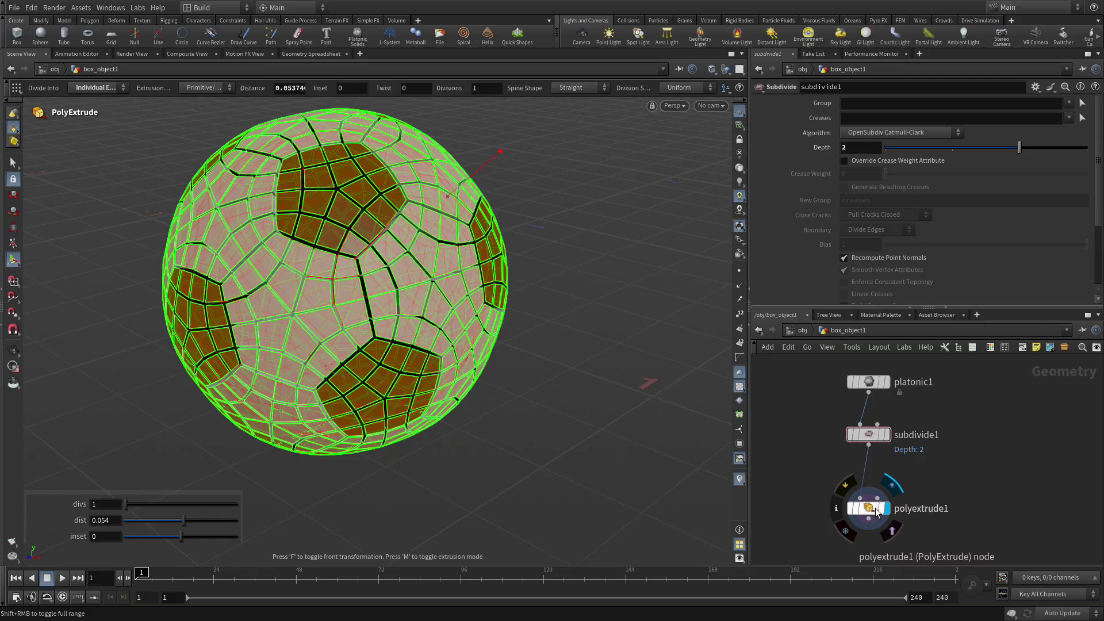
{"action": "left_click", "coordinate": [868, 508]}
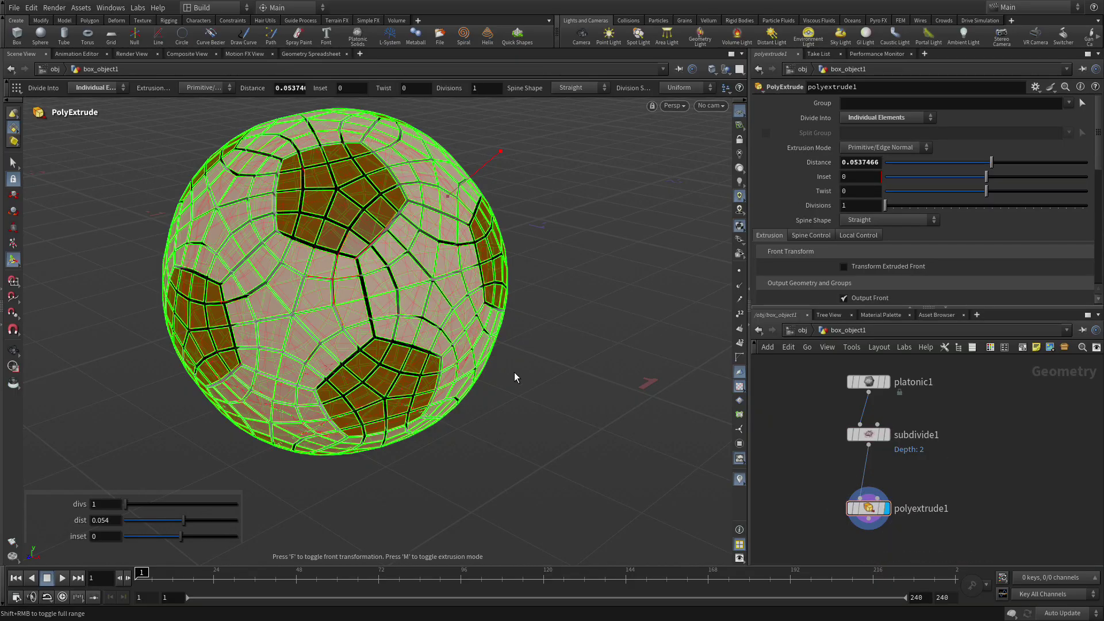
{"action": "key", "text": "space"}
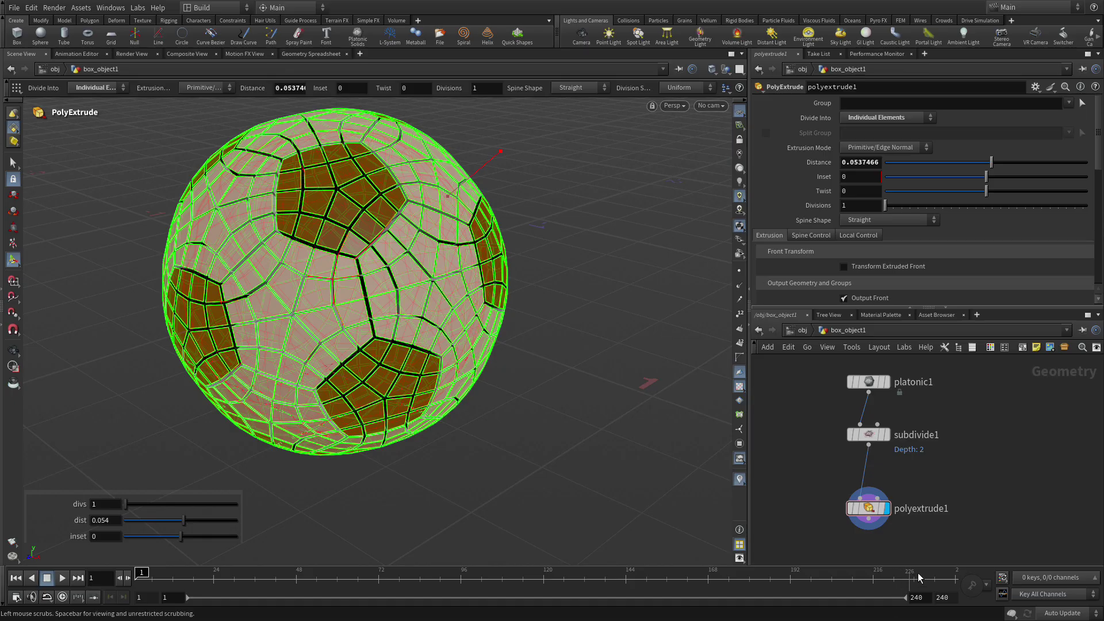
Step: Insert a Ray node on the wire above polyextrude1 and space out the chain
{"action": "middle_click_drag", "start_coordinate": [978, 475], "coordinate": [936, 384]}
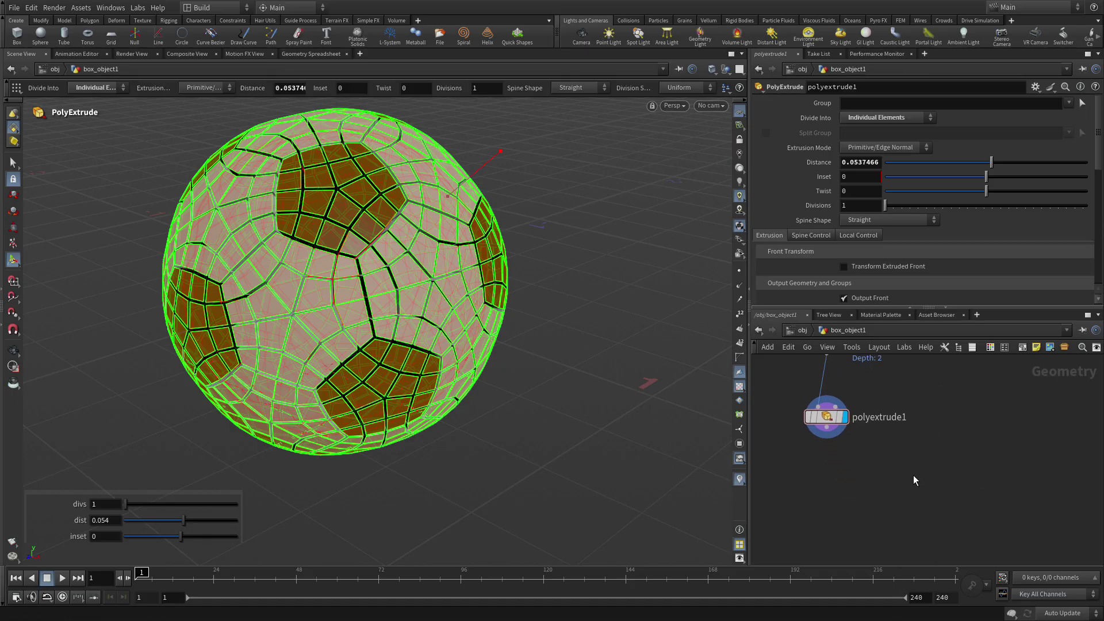
{"action": "key", "text": "Tab"}
{"action": "type", "text": "ray"}
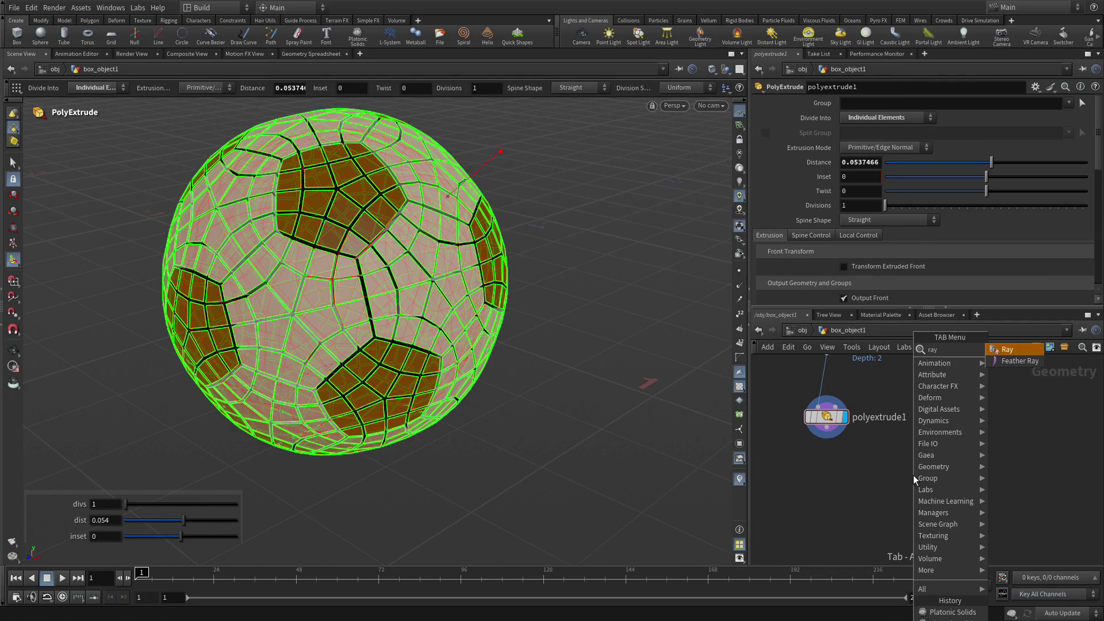
{"action": "key", "text": "Return"}
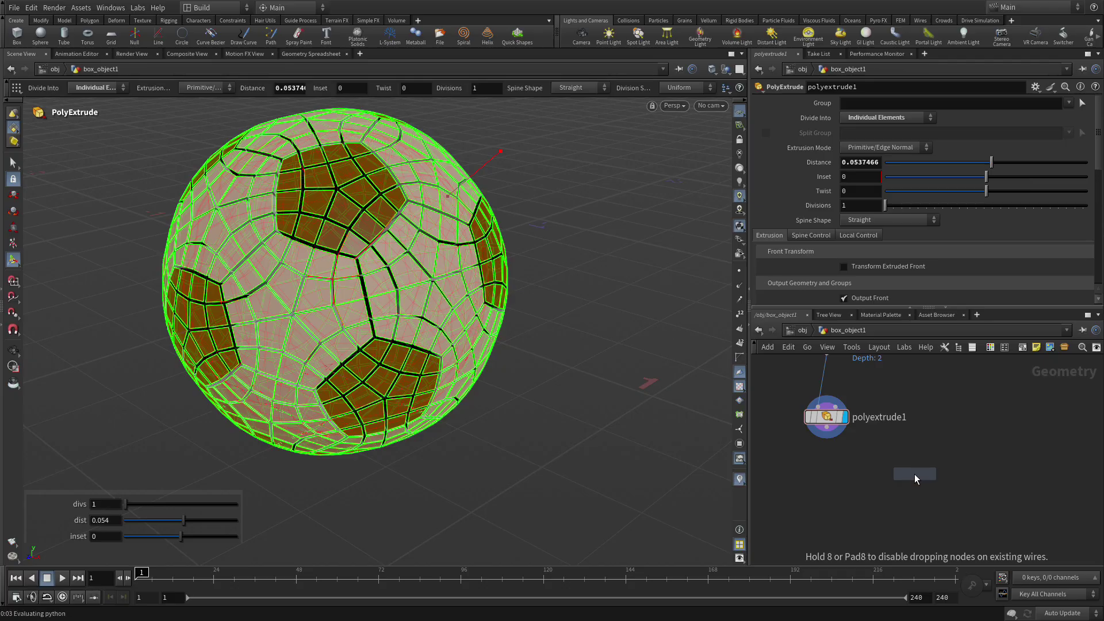
{"action": "left_click", "coordinate": [830, 383]}
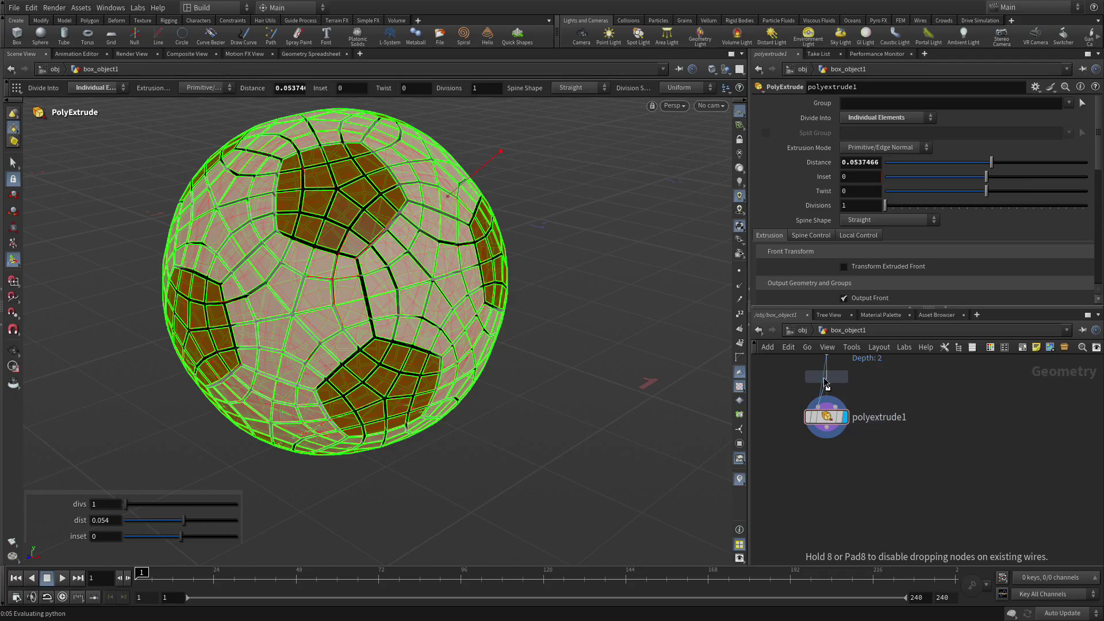
{"action": "middle_click_drag", "start_coordinate": [896, 389], "coordinate": [943, 493]}
{"action": "mouse_move", "coordinate": [894, 486]}
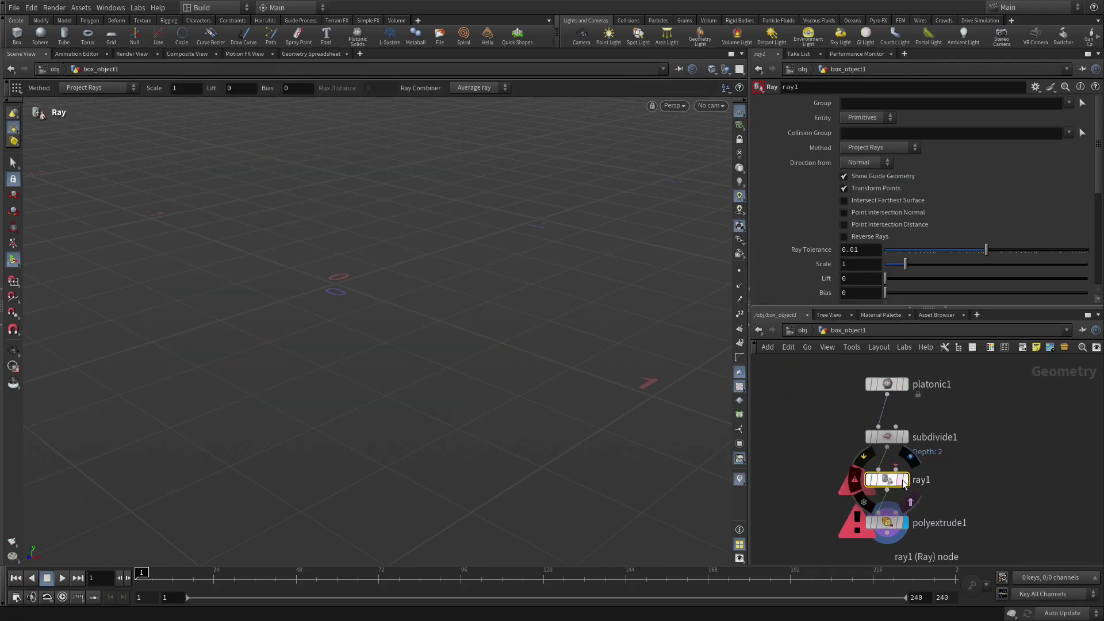
{"action": "left_click_drag", "start_coordinate": [895, 486], "coordinate": [888, 543]}
{"action": "left_click_drag", "start_coordinate": [893, 481], "coordinate": [893, 501]}
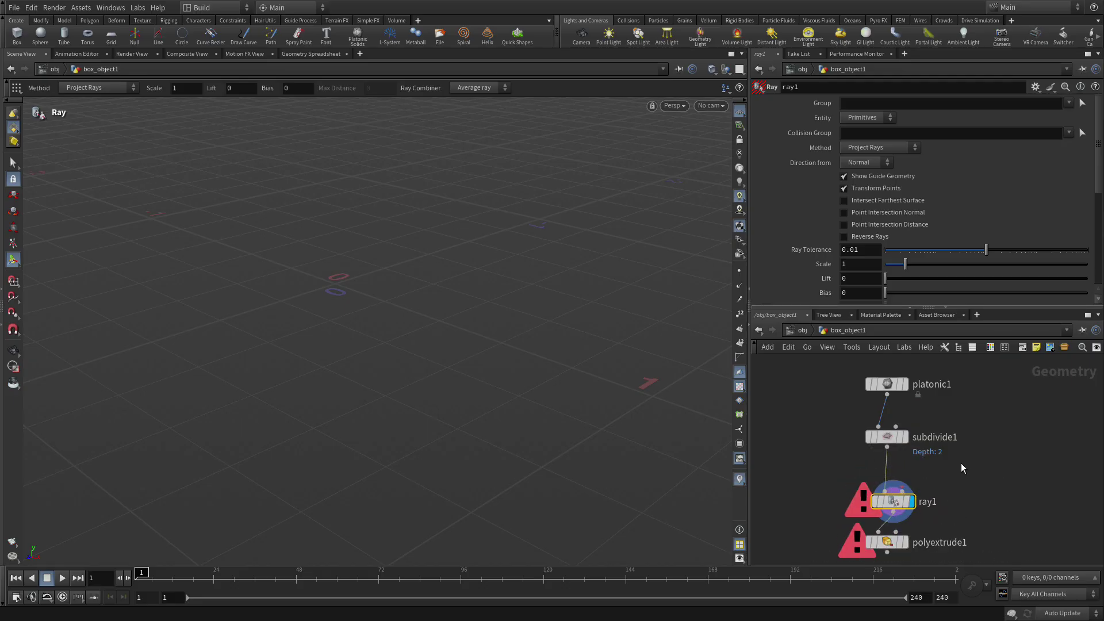
{"action": "left_click", "coordinate": [988, 480]}
Step: Search the node menu for 'sphere' to add a Sphere node
{"action": "key", "text": "Tab"}
{"action": "type", "text": "sphere"}
{"action": "key", "text": "Return"}
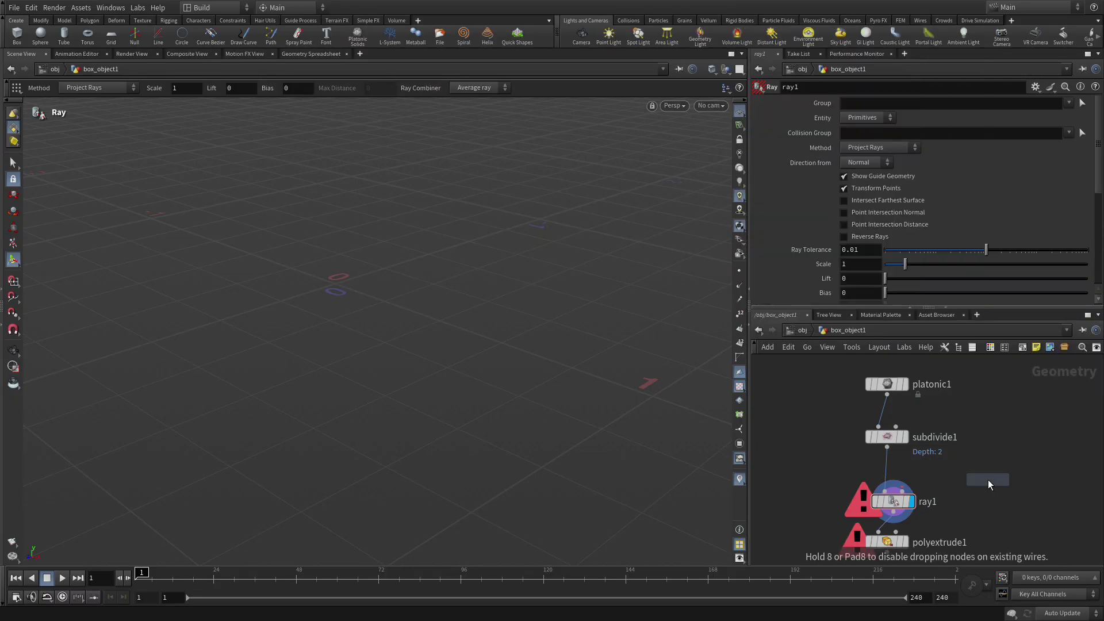
Step: Place sphere1 as a Primitive sphere with radius 1, 1, 1
{"action": "left_click", "coordinate": [996, 459]}
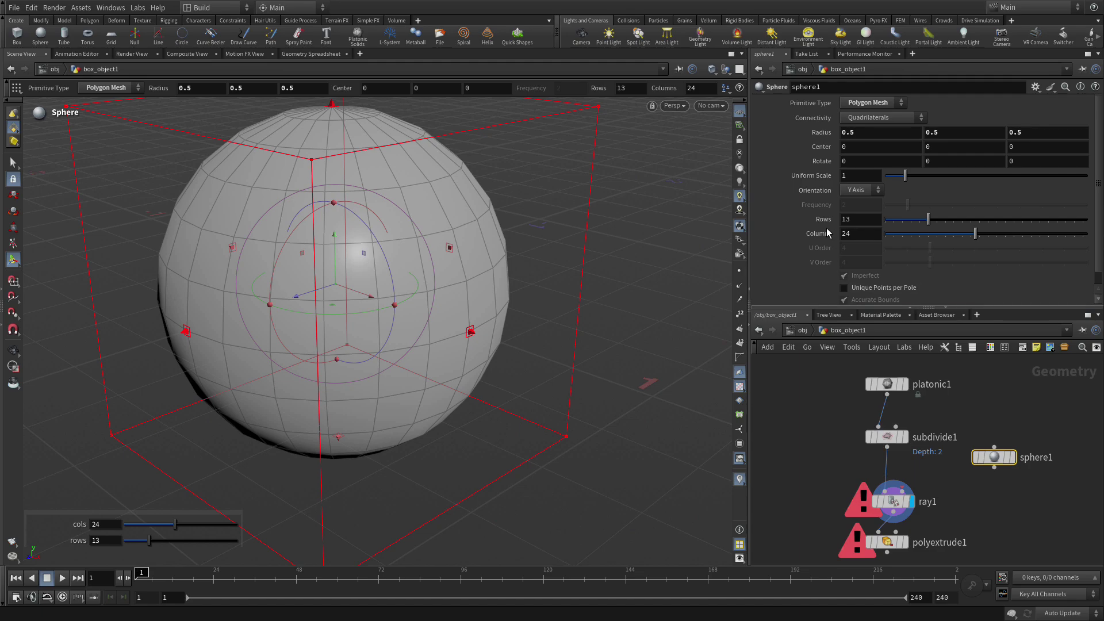
{"action": "left_click", "coordinate": [870, 103]}
{"action": "left_click", "coordinate": [869, 109]}
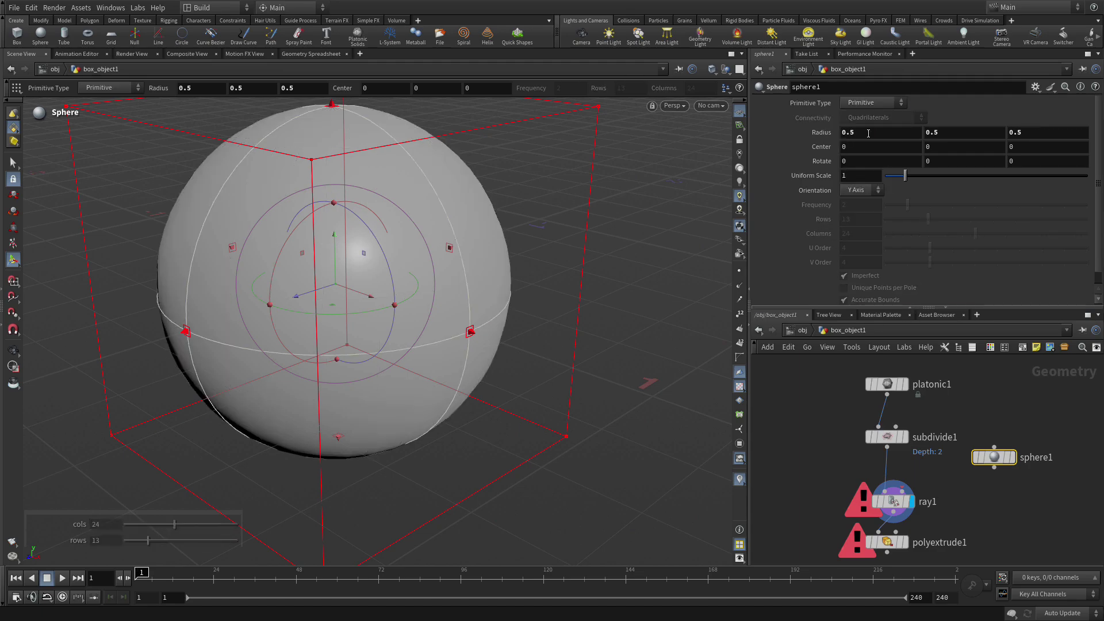
{"action": "double_click", "coordinate": [869, 133]}
{"action": "type", "text": "1"}
{"action": "key", "text": "Tab"}
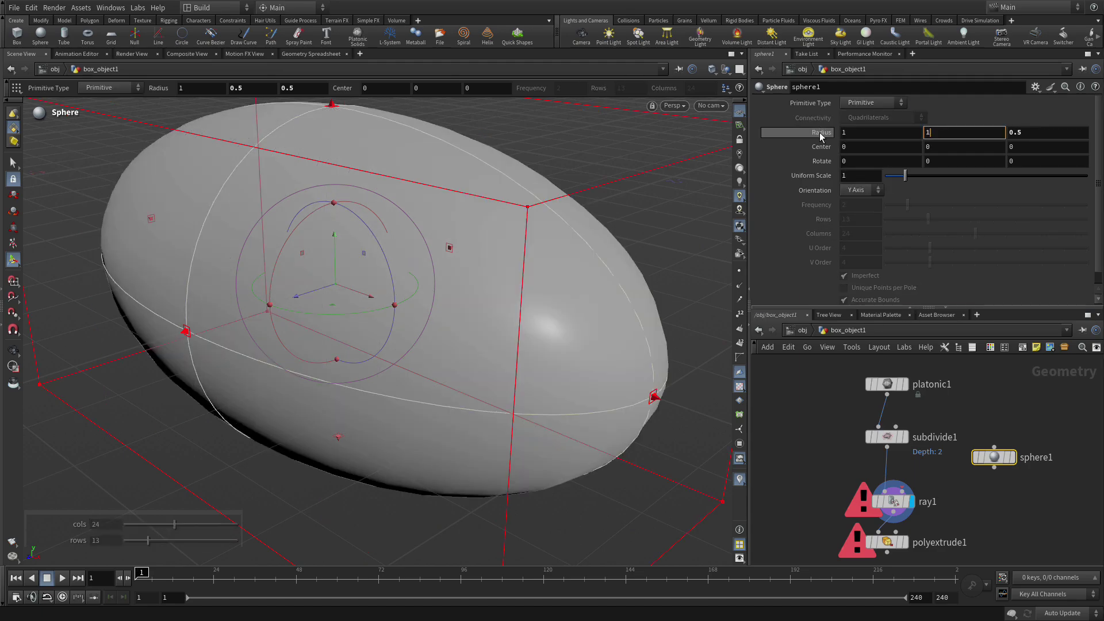
{"action": "type", "text": "1"}
{"action": "key", "text": "Tab"}
{"action": "type", "text": "1"}
{"action": "key", "text": "Tab"}
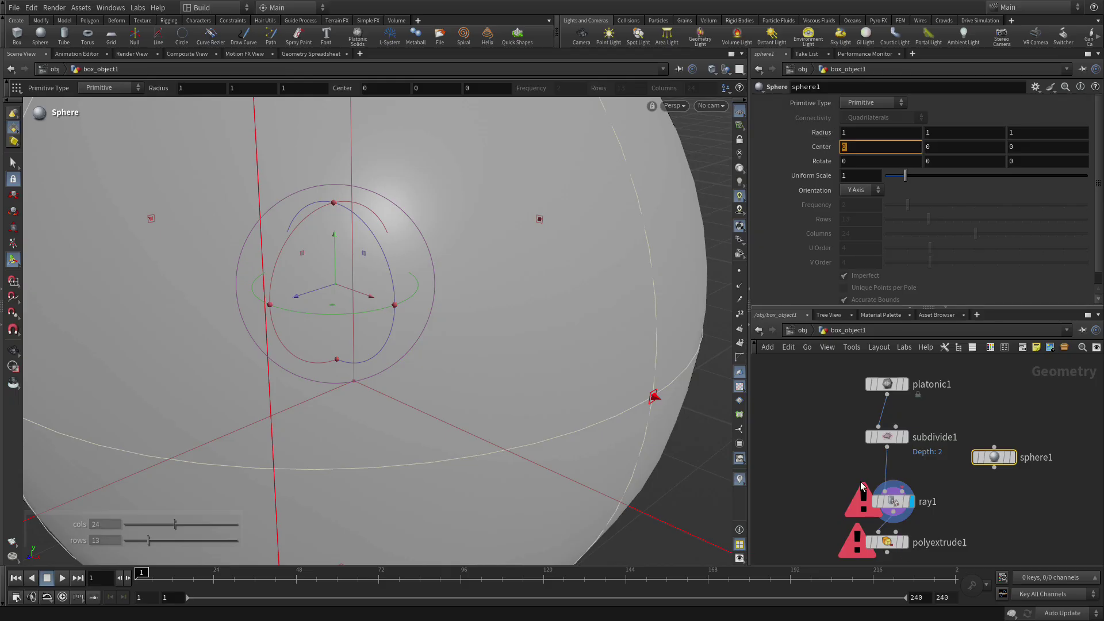
Step: Frame the view and wire sphere1 into ray1's collision input
{"action": "left_click", "coordinate": [842, 276]}
{"action": "key", "text": "space+h"}
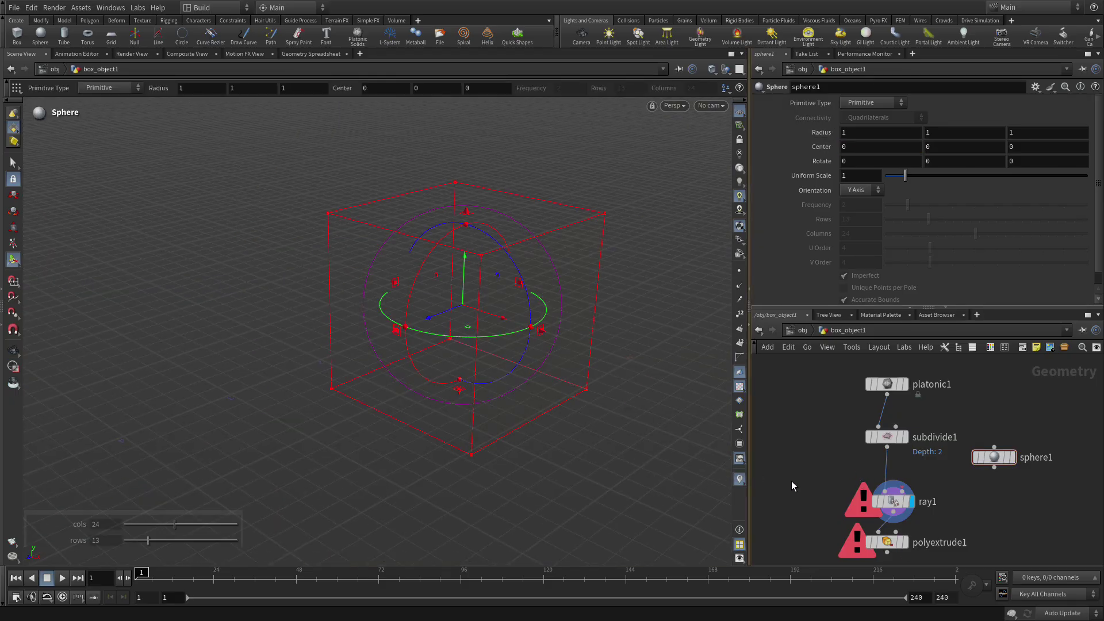
{"action": "left_click", "coordinate": [994, 467]}
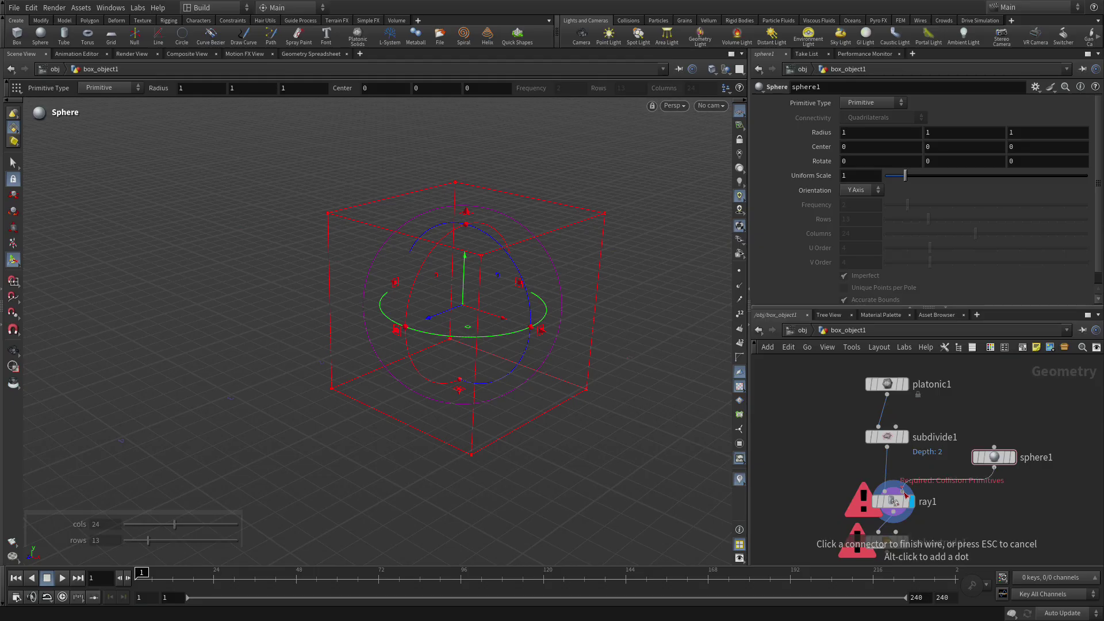
{"action": "left_click", "coordinate": [897, 491]}
{"action": "left_click", "coordinate": [893, 501]}
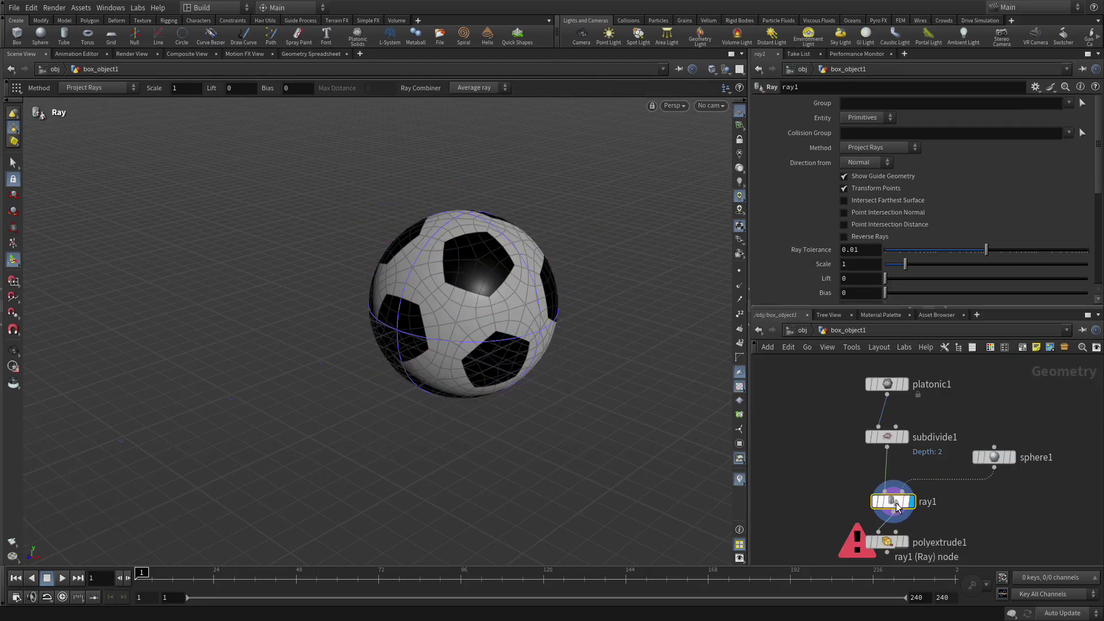
{"action": "scroll", "coordinate": [505, 398], "scroll_direction": "up", "scroll_amount": 6}
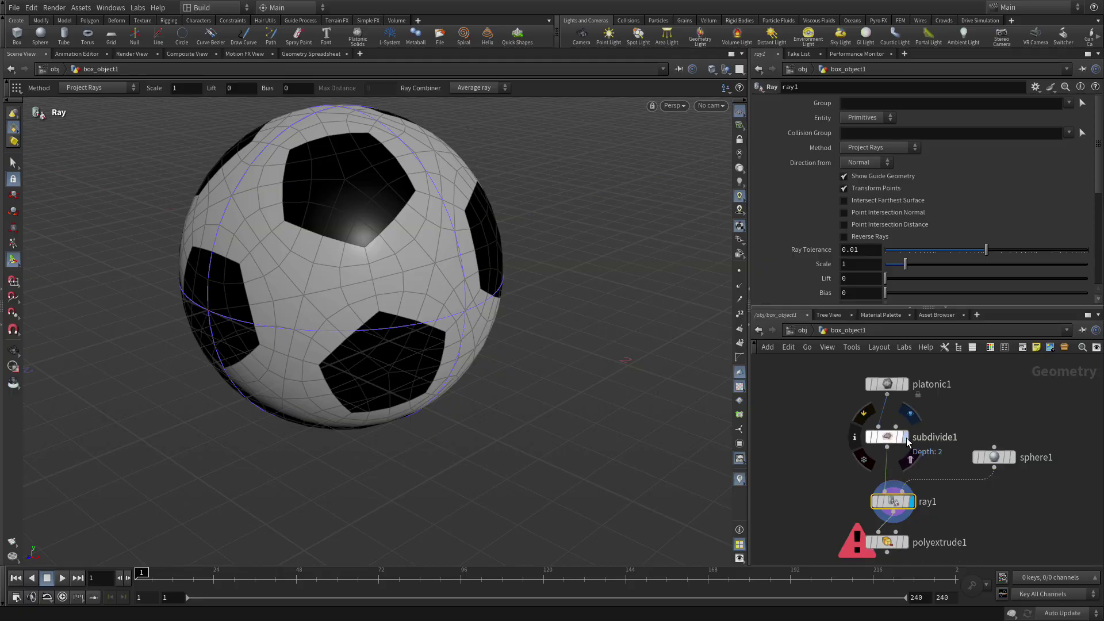
{"action": "mouse_move", "coordinate": [883, 436]}
{"action": "key", "text": "Escape"}
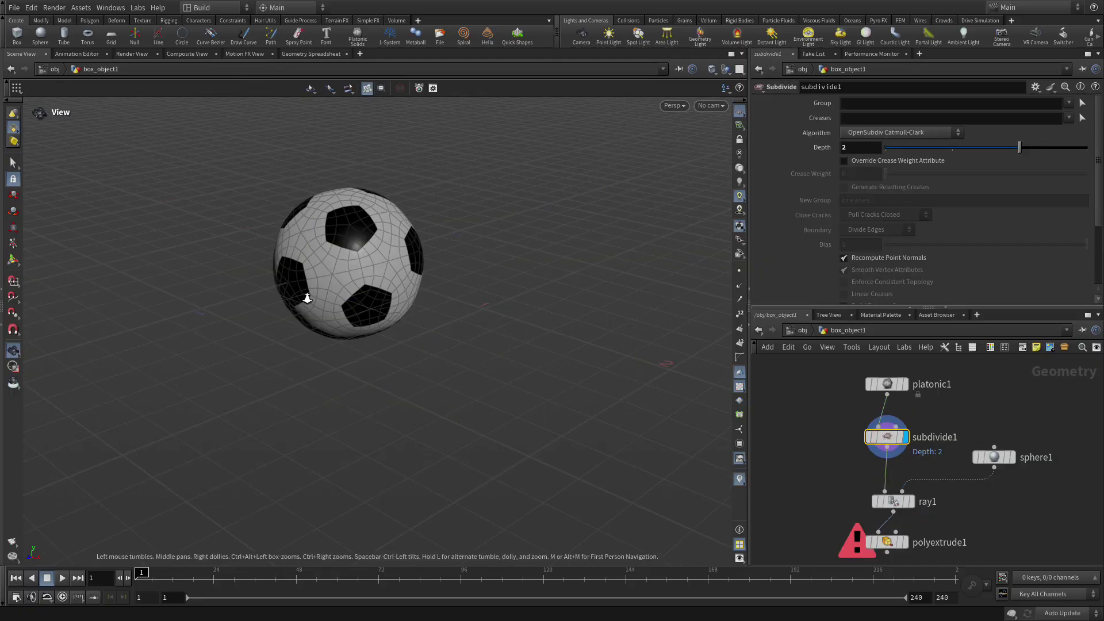
{"action": "scroll", "coordinate": [345, 322], "scroll_direction": "up", "scroll_amount": 5}
{"action": "left_click_drag", "start_coordinate": [380, 322], "coordinate": [409, 366]}
{"action": "key", "text": "Return"}
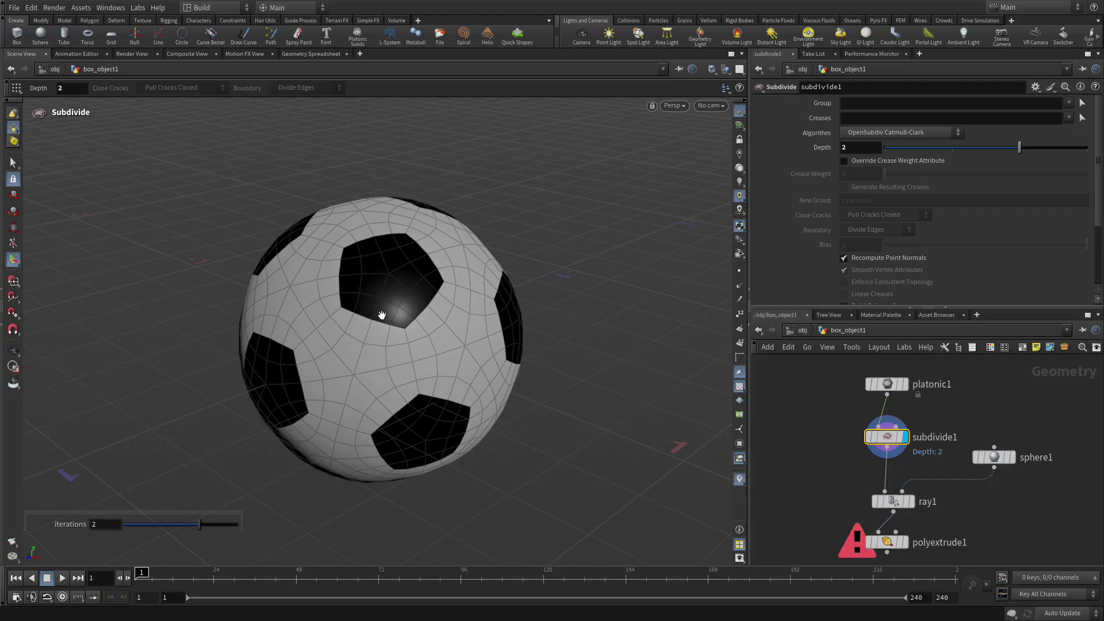
{"action": "middle_click_drag", "start_coordinate": [997, 517], "coordinate": [968, 458]}
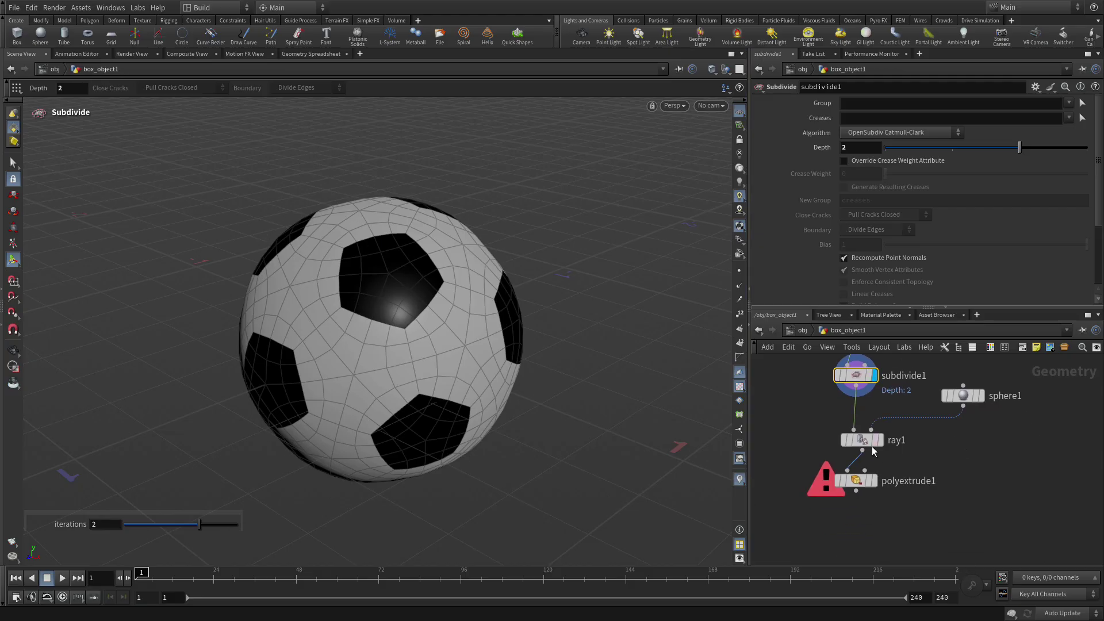
{"action": "mouse_move", "coordinate": [874, 438]}
{"action": "left_click", "coordinate": [883, 419]}
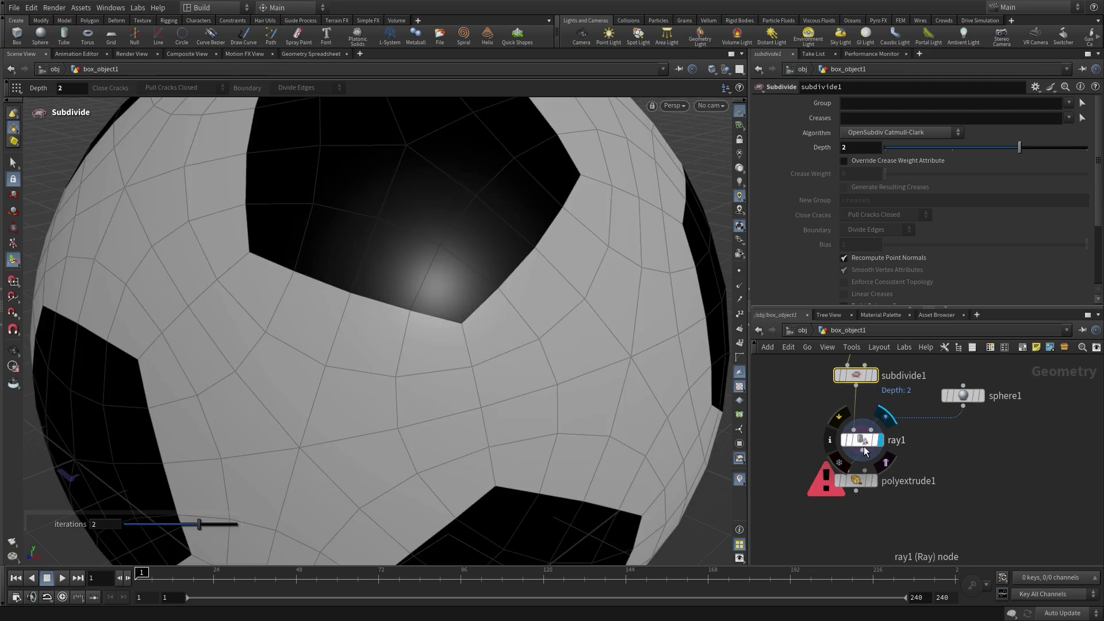
{"action": "left_click", "coordinate": [863, 441]}
{"action": "key", "text": "h"}
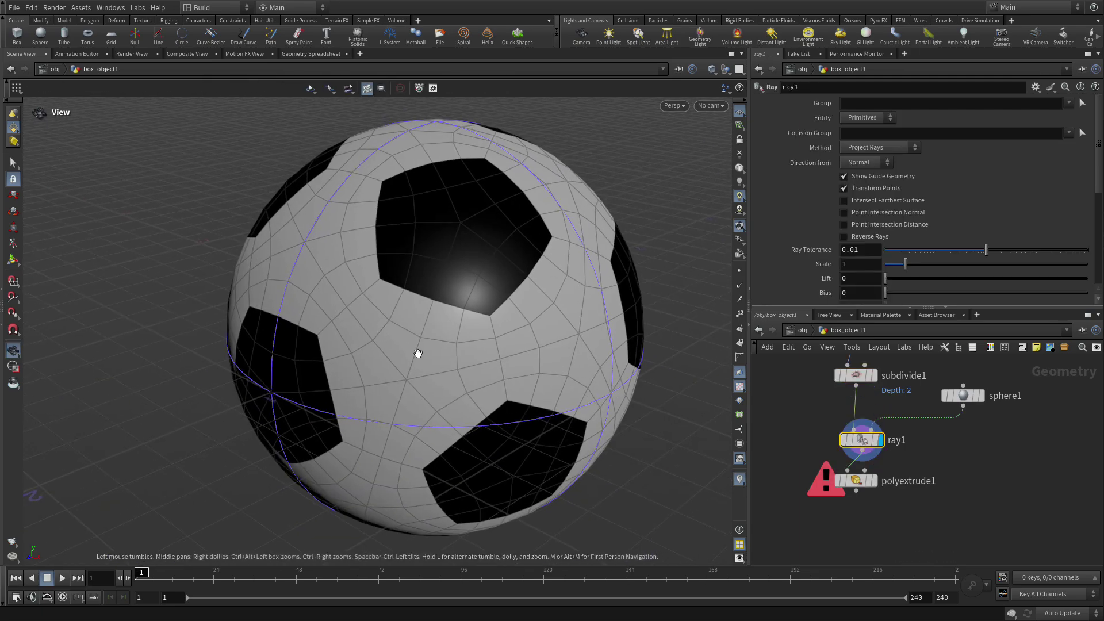
{"action": "key", "text": "Return"}
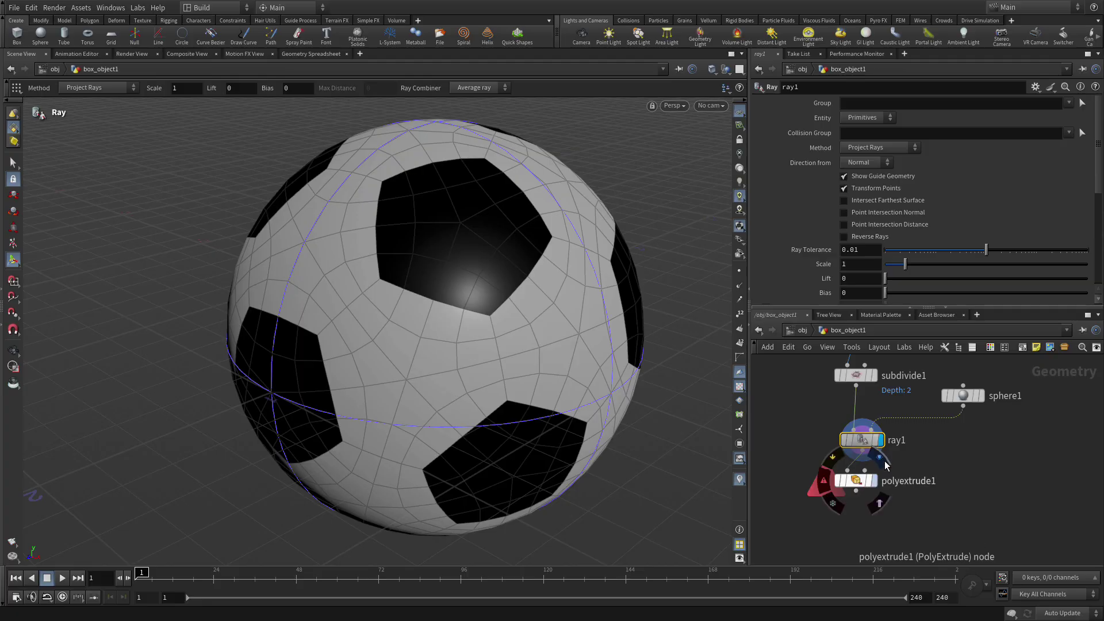
Step: Display polyextrude1 and set its Divide Into to Connected Components
{"action": "left_click", "coordinate": [881, 460]}
{"action": "left_click_drag", "start_coordinate": [862, 484], "coordinate": [876, 534]}
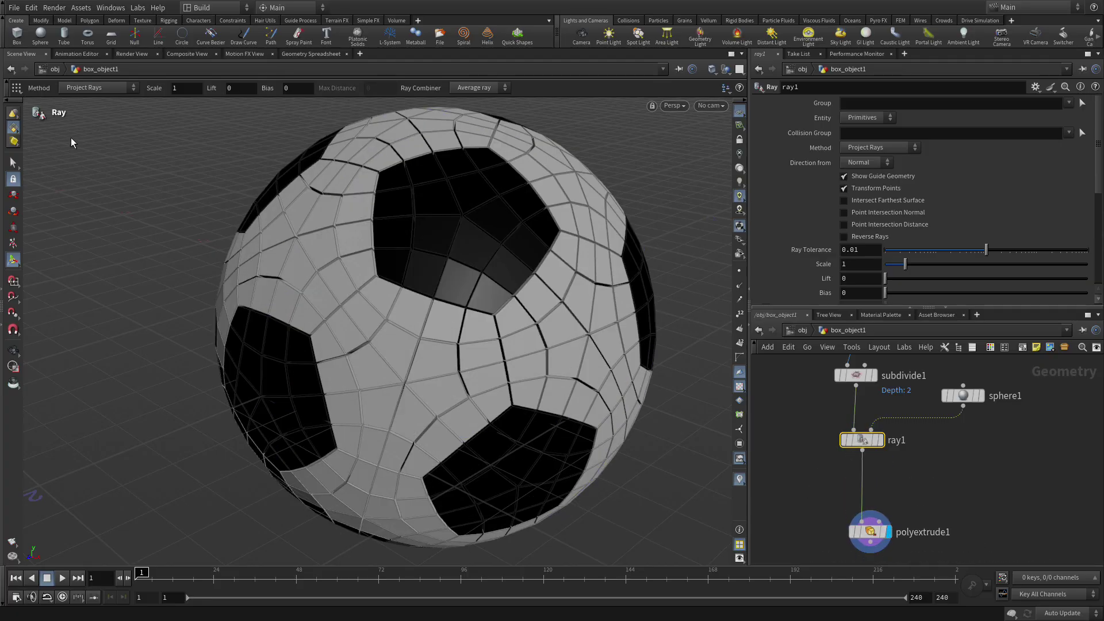
{"action": "left_click", "coordinate": [872, 535]}
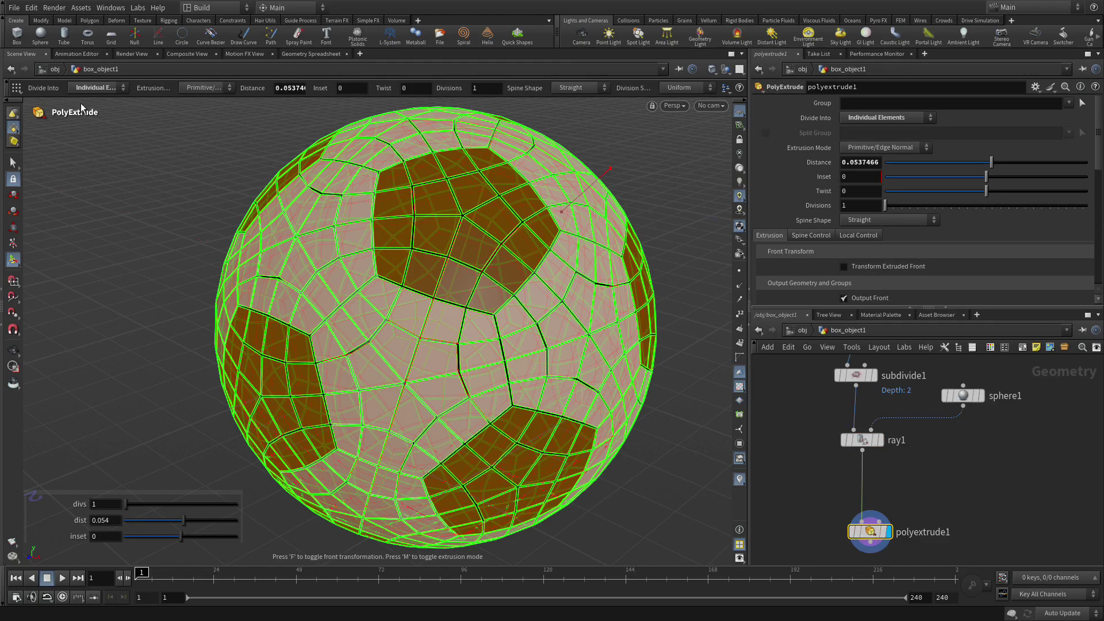
{"action": "left_click", "coordinate": [80, 87]}
{"action": "left_click", "coordinate": [84, 111]}
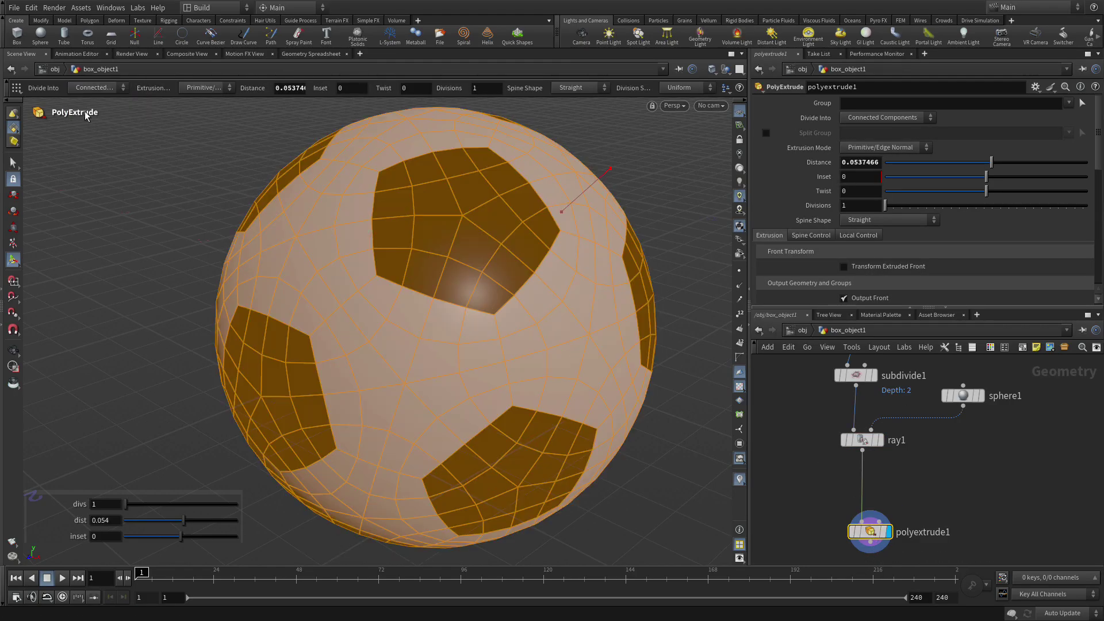
{"action": "left_click", "coordinate": [1055, 472]}
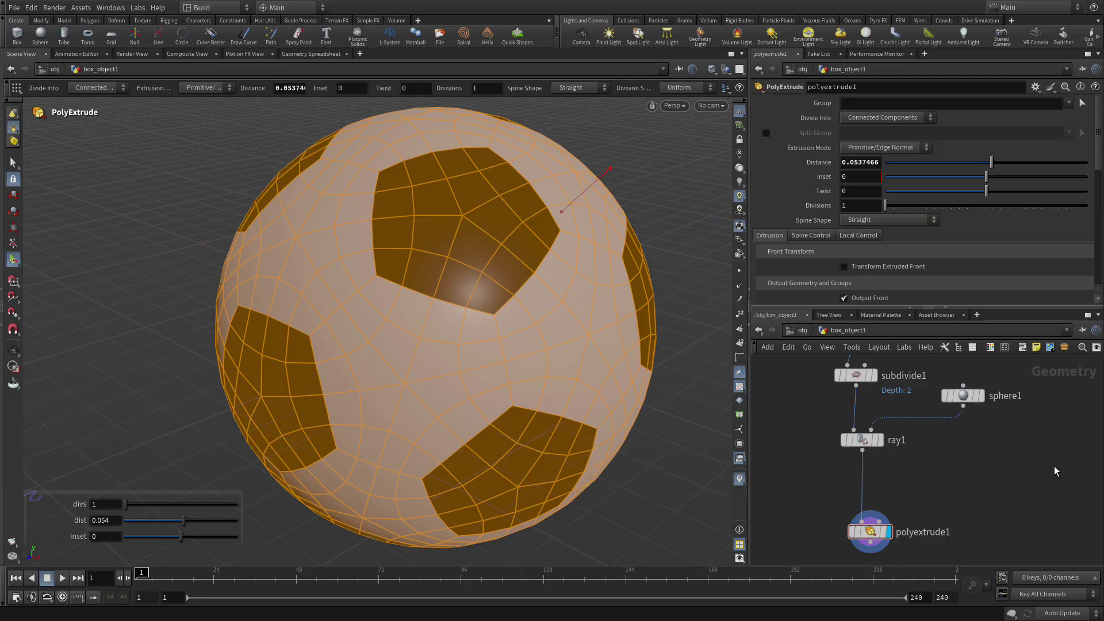